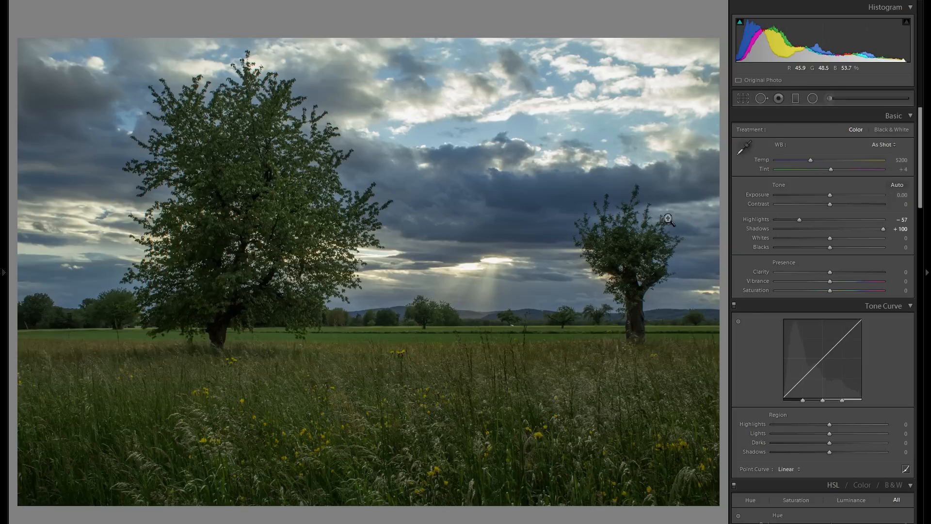
# Reset the Shadows adjustment to compare the photo without it, and undo the reset.
pyautogui.press('i')
pyautogui.doubleClick(764, 228)
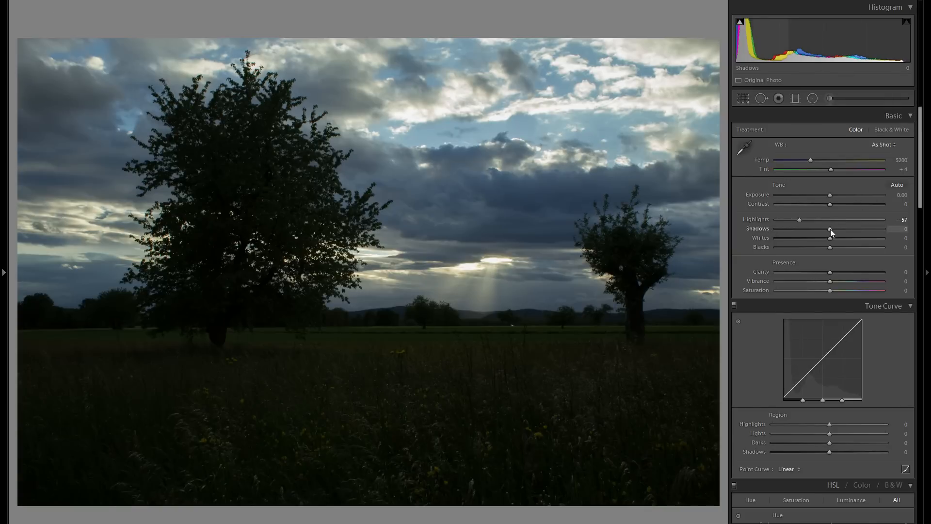
pyautogui.hotkey('ctrl', 'z')
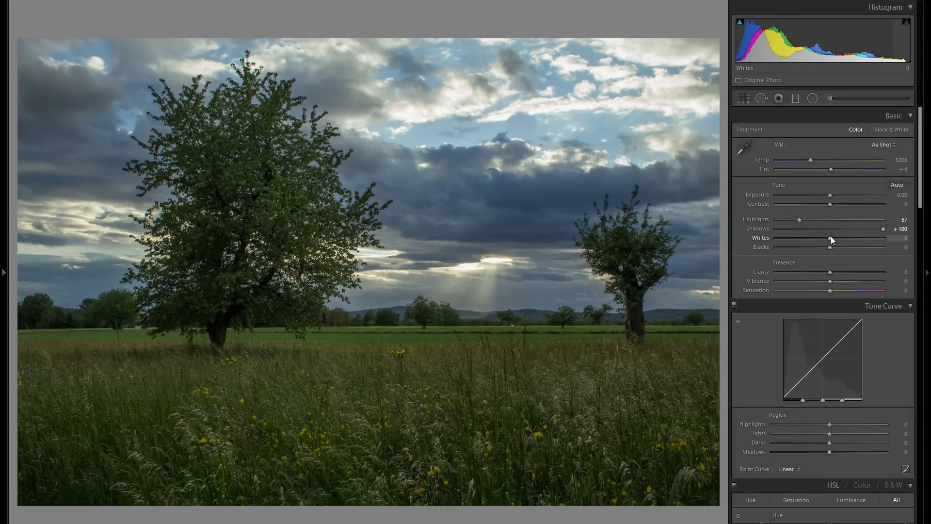
# Set the photo's Blacks to +76 and Contrast to +37.
pyautogui.moveTo(866, 248); pyautogui.dragTo(871, 248)
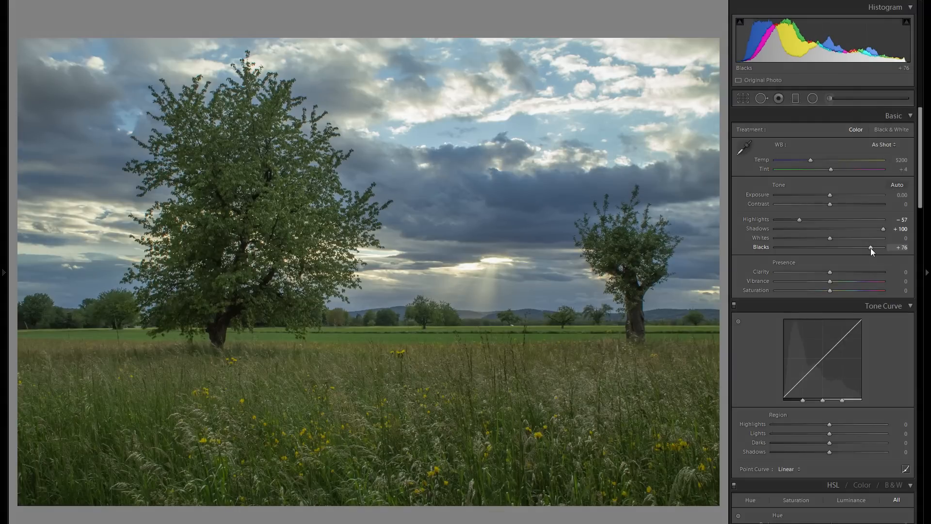
pyautogui.click(847, 206)
pyautogui.moveTo(846, 206); pyautogui.dragTo(850, 206)
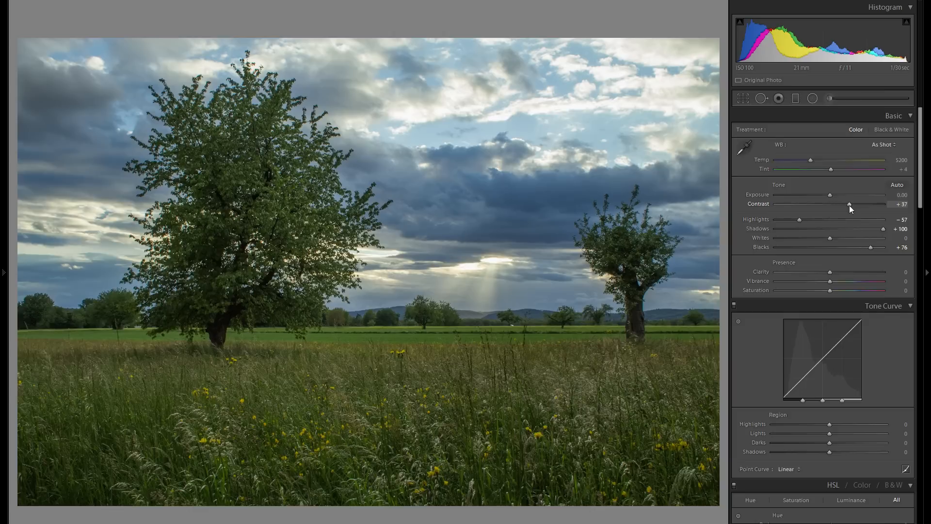
# Set the photo's Whites to +42 and Clarity to +27.
pyautogui.moveTo(839, 238); pyautogui.dragTo(839, 239)
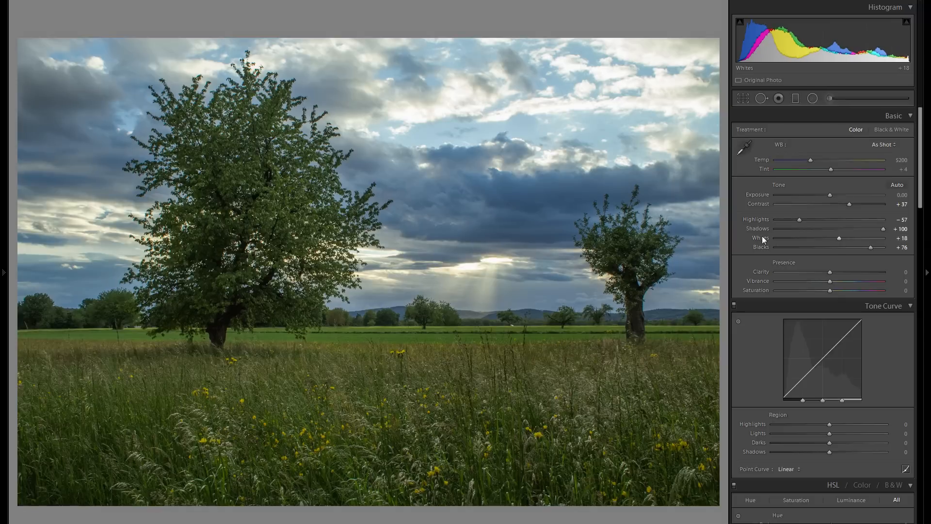
pyautogui.doubleClick(762, 238)
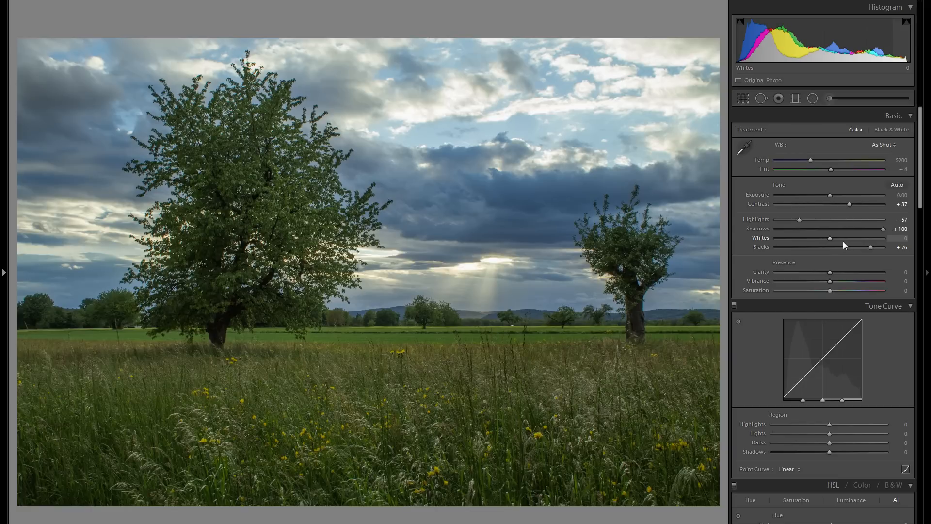
pyautogui.moveTo(842, 240); pyautogui.dragTo(852, 239)
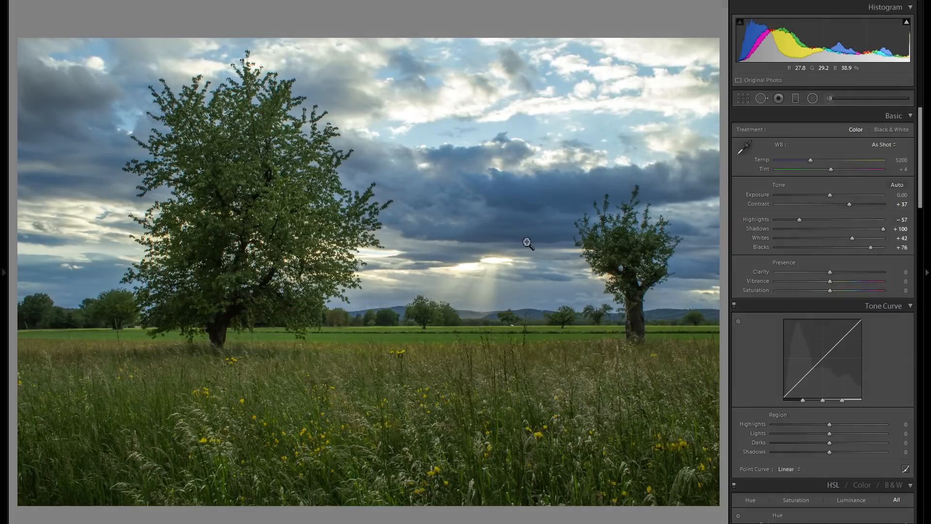
pyautogui.moveTo(830, 271)
pyautogui.mouseDown()
pyautogui.moveTo(807, 271)
pyautogui.moveTo(854, 275)
pyautogui.moveTo(833, 275)
pyautogui.moveTo(843, 275)
pyautogui.mouseUp()
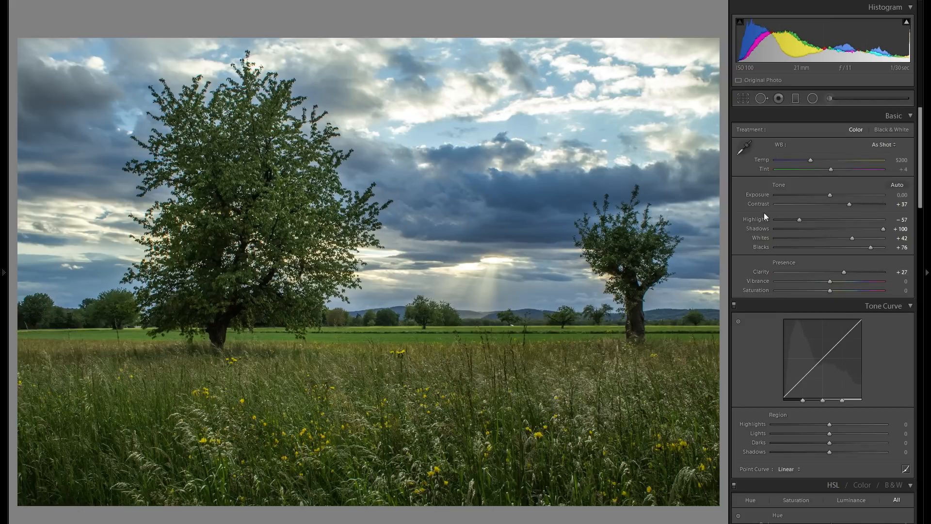
# Add a graduated filter over the meadow up to the horizon, with Exposure and Contrast reset to 0 and Clarity at −40.
pyautogui.click(794, 98)
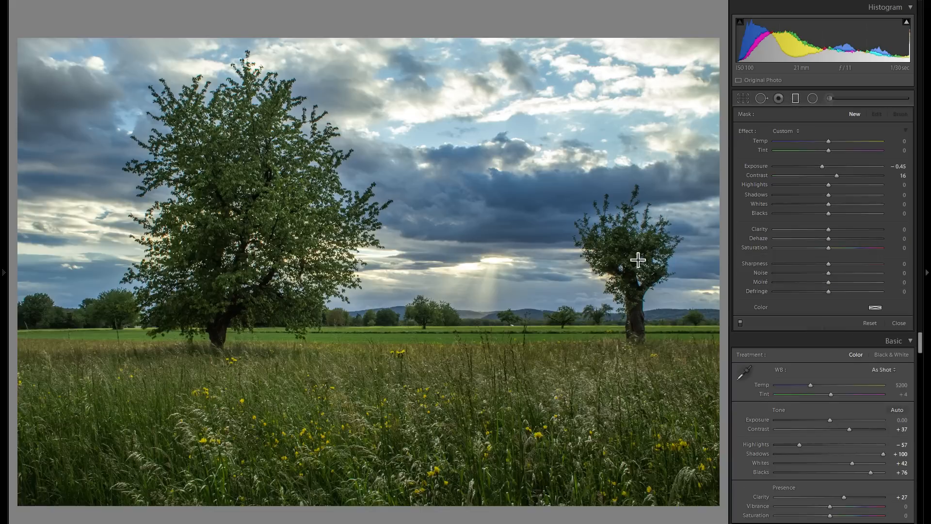
pyautogui.doubleClick(761, 168)
pyautogui.doubleClick(759, 175)
pyautogui.moveTo(389, 388); pyautogui.dragTo(390, 326)
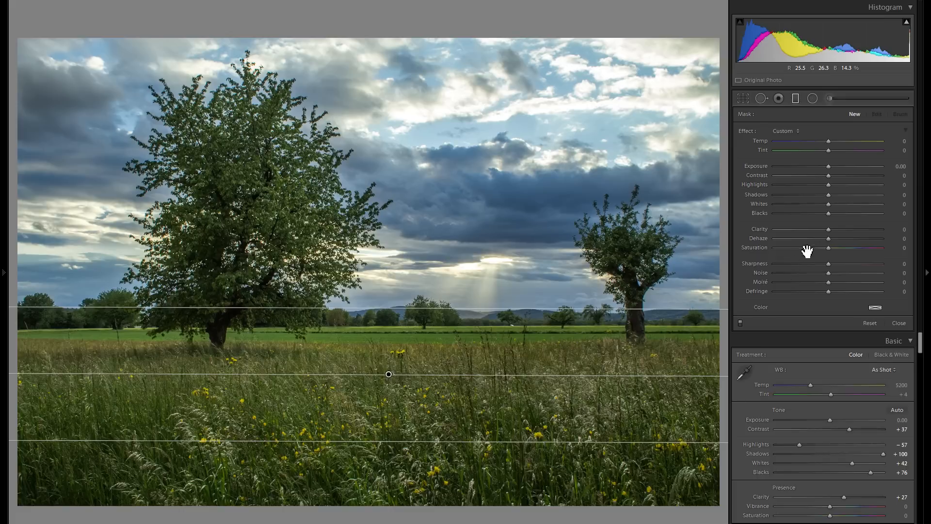
pyautogui.moveTo(812, 231); pyautogui.dragTo(810, 231)
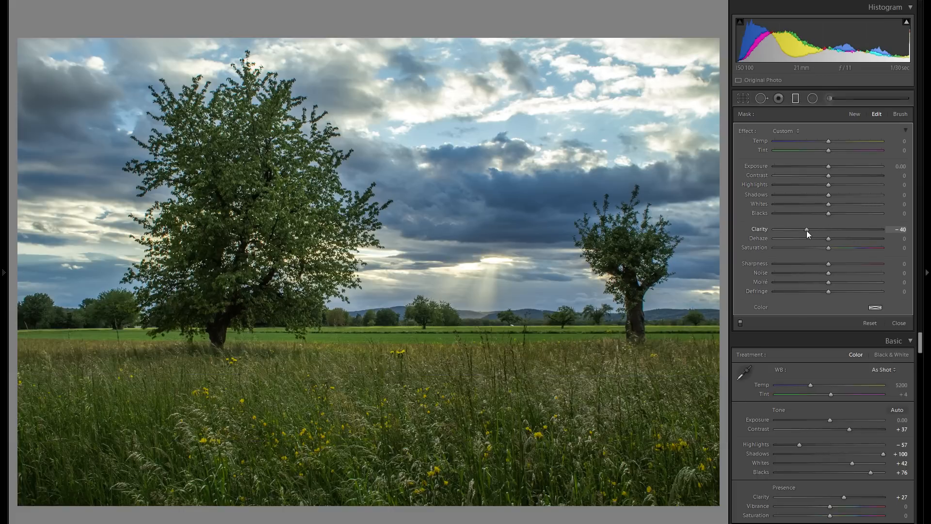
pyautogui.click(796, 99)
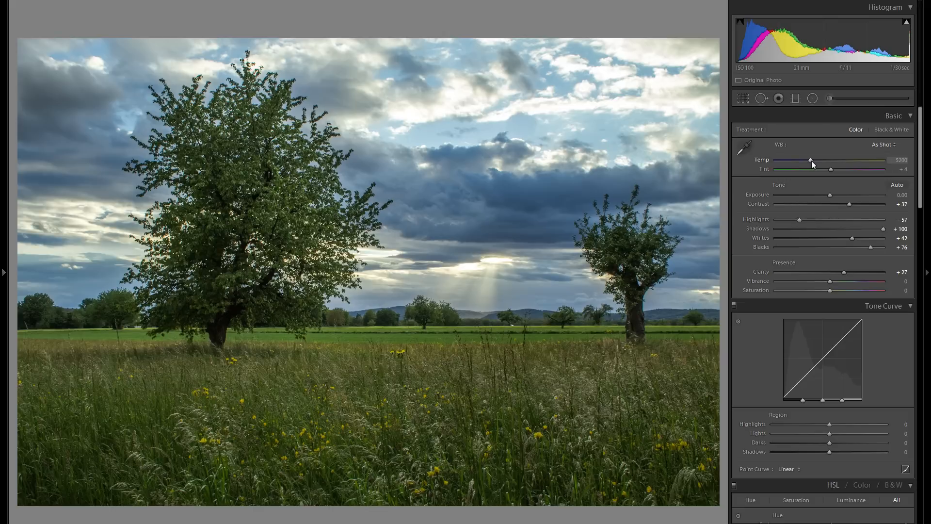
# Warm the white balance to Temp 5665 and Tint +12, and compare the photo before and after editing.
pyautogui.moveTo(811, 161); pyautogui.dragTo(822, 161)
pyautogui.moveTo(821, 161); pyautogui.dragTo(852, 160)
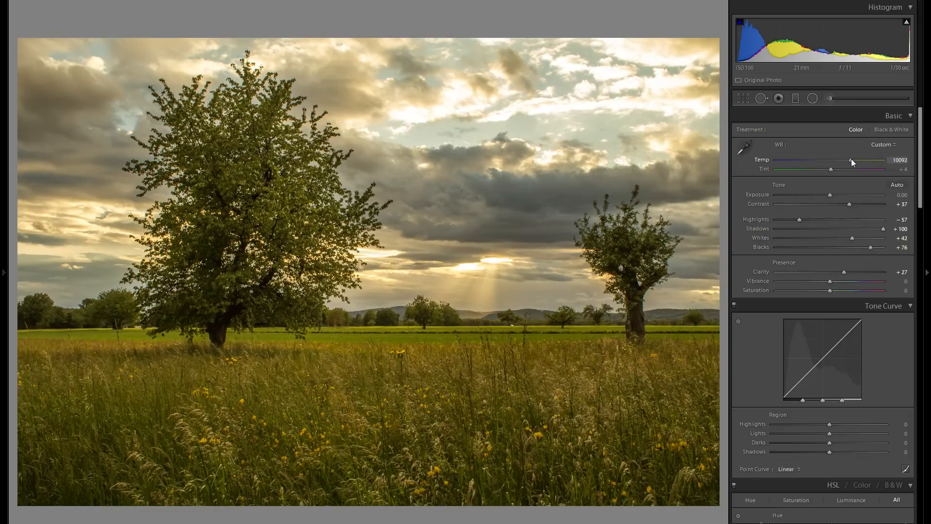
pyautogui.click(810, 160)
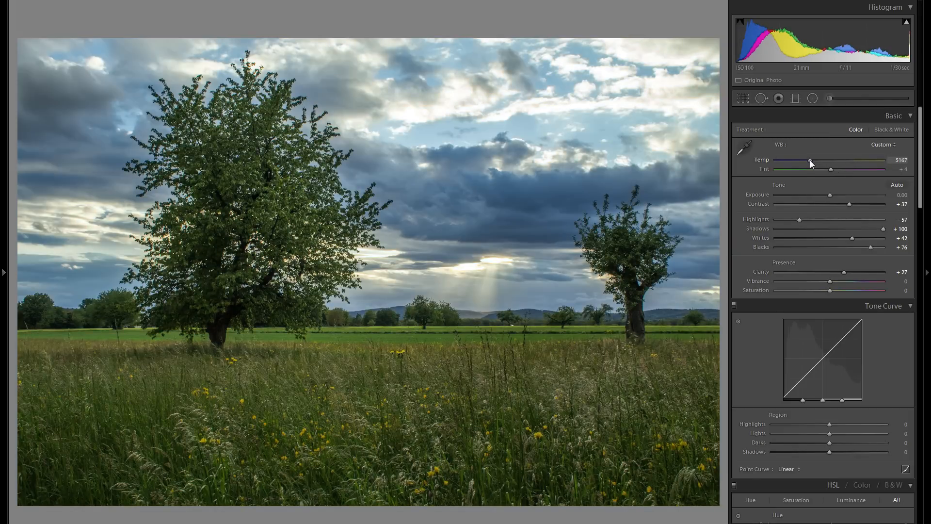
pyautogui.moveTo(810, 160); pyautogui.dragTo(816, 160)
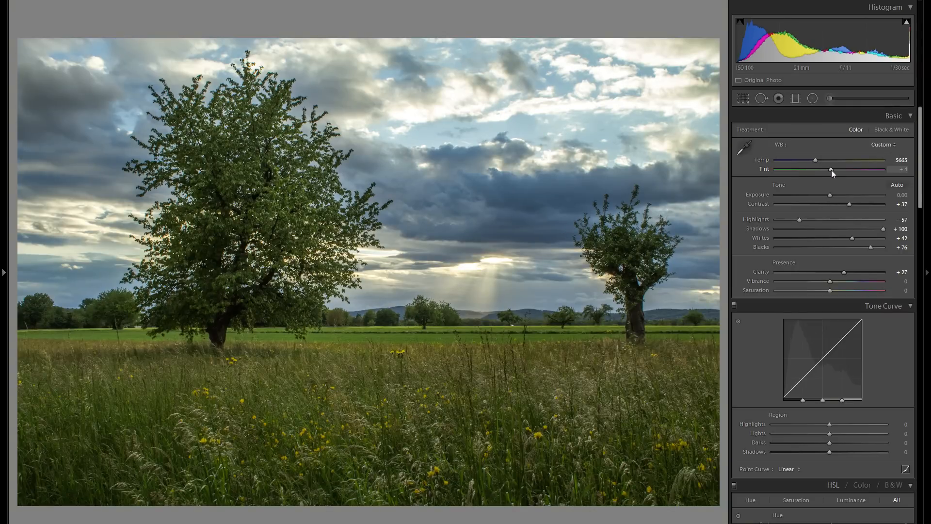
pyautogui.moveTo(833, 169); pyautogui.dragTo(834, 169)
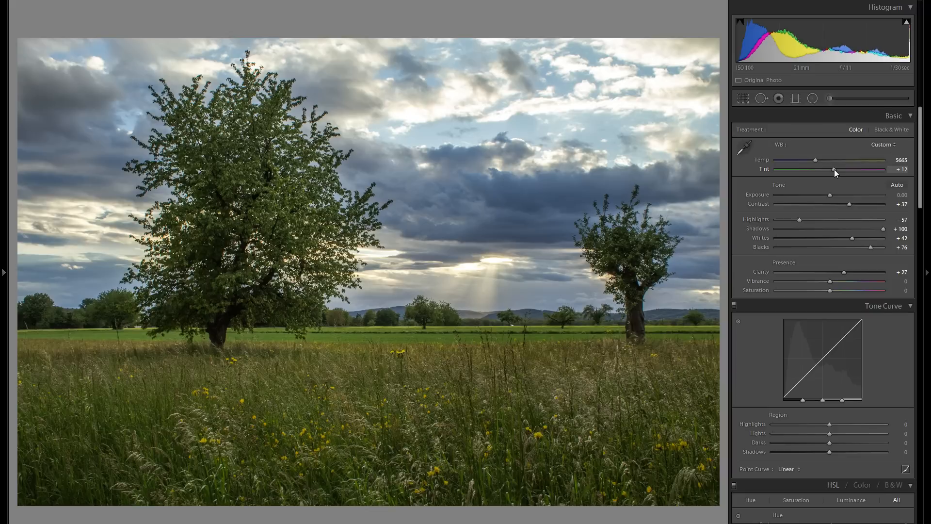
pyautogui.press('y')
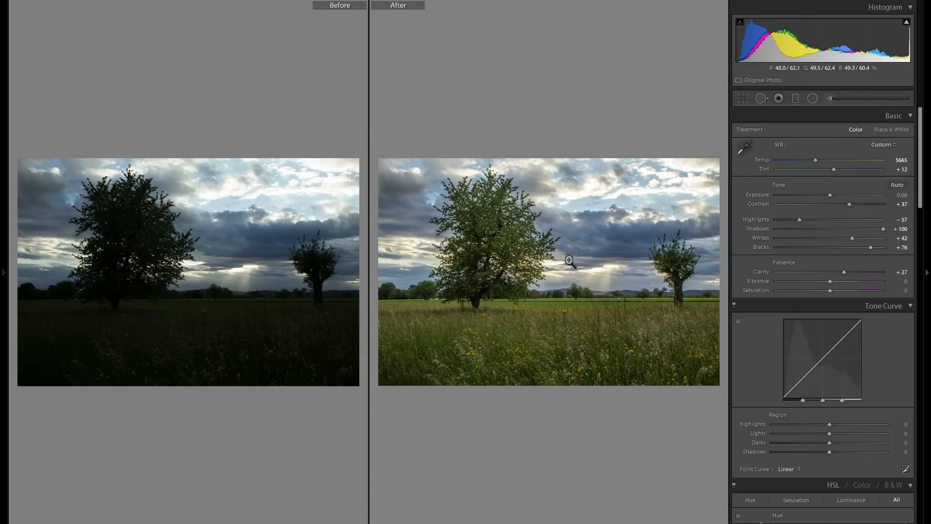
pyautogui.press('y')
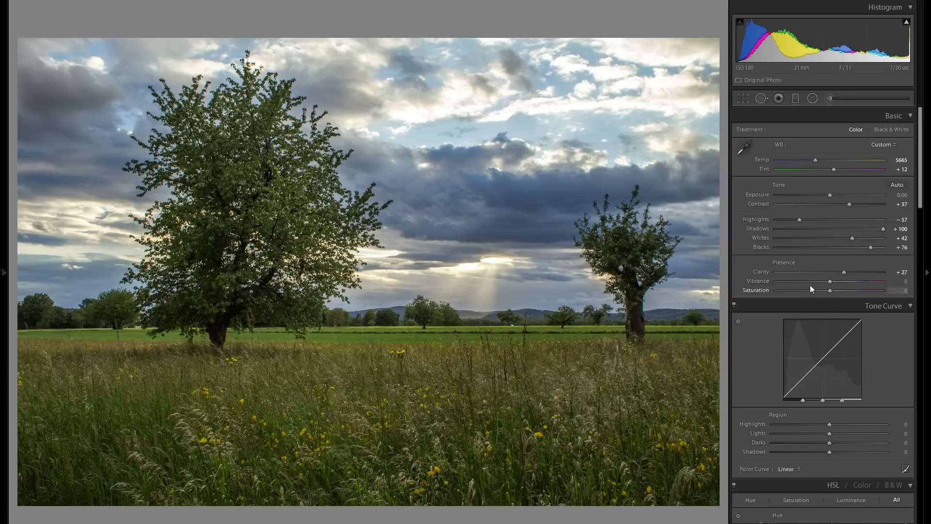
# Give the split toning highlights a warm orange tint with Hue 31 and Saturation 41.
pyautogui.scroll(-3, 800, 298)
pyautogui.scroll(-12, 801, 297)
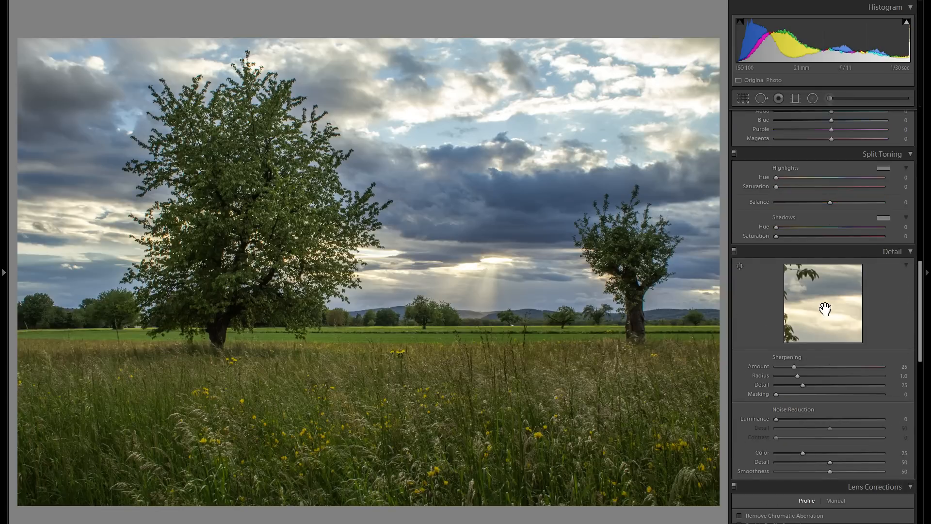
pyautogui.scroll(3, 844, 294)
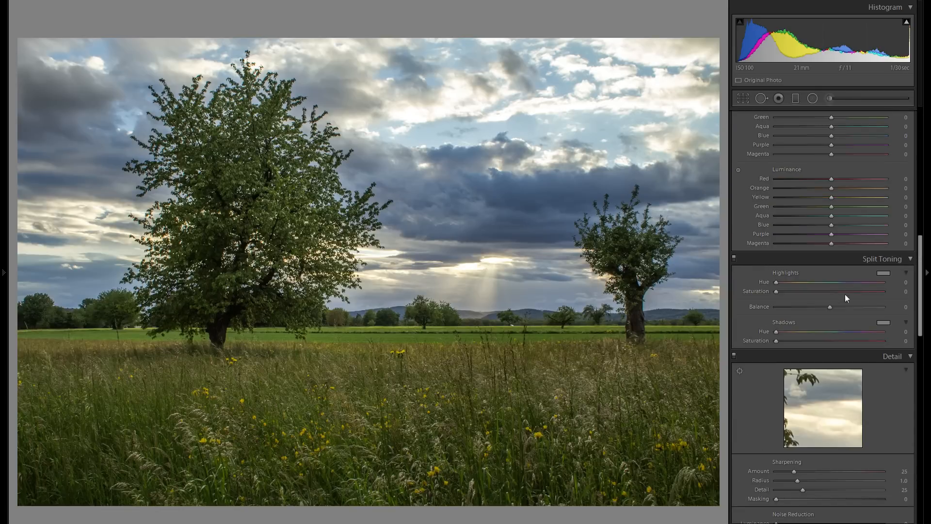
pyautogui.click(888, 273)
pyautogui.moveTo(776, 291)
pyautogui.mouseDown()
pyautogui.moveTo(734, 273)
pyautogui.moveTo(767, 276)
pyautogui.moveTo(705, 272)
pyautogui.moveTo(763, 279)
pyautogui.mouseUp()
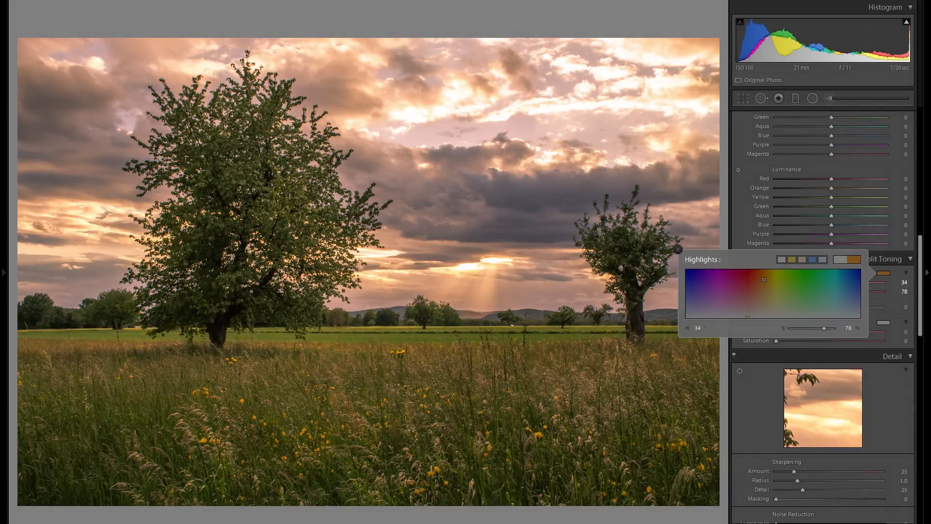
pyautogui.moveTo(763, 279); pyautogui.dragTo(764, 269)
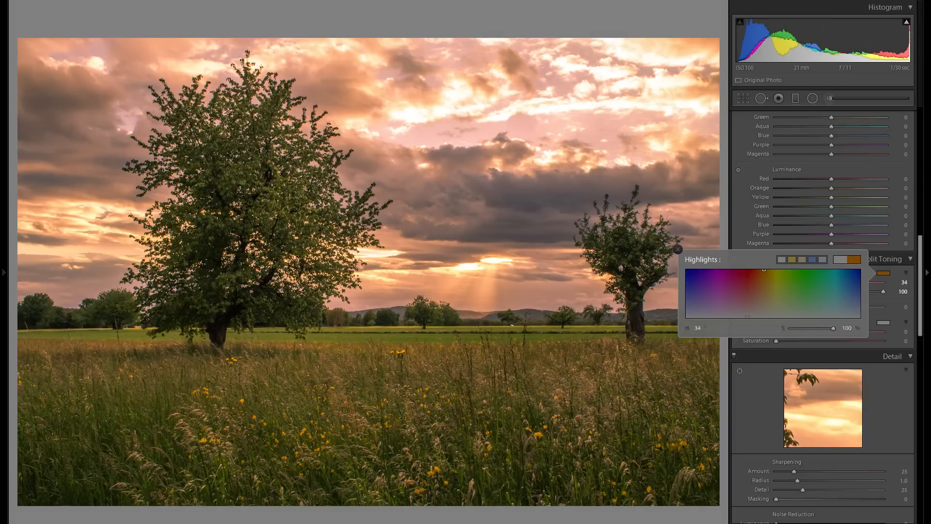
pyautogui.moveTo(763, 270)
pyautogui.mouseDown()
pyautogui.moveTo(763, 298)
pyautogui.moveTo(758, 291)
pyautogui.mouseUp()
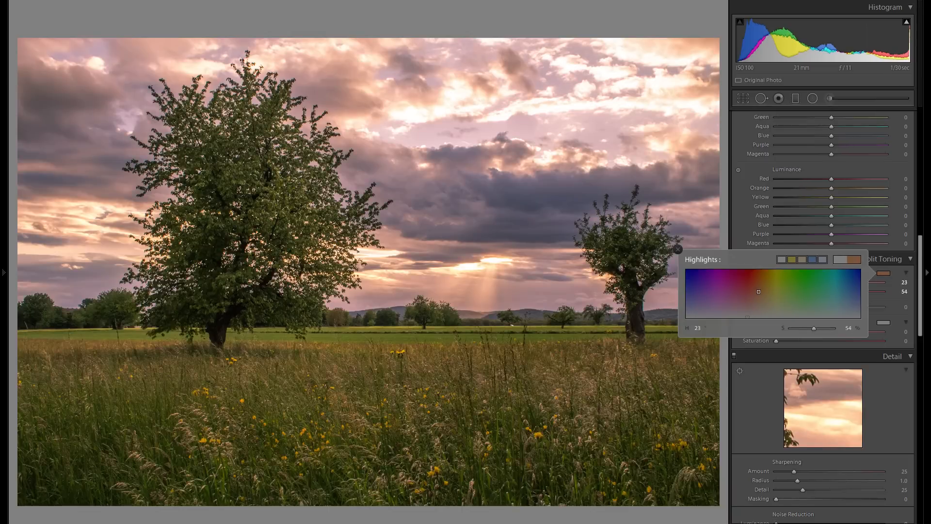
pyautogui.moveTo(758, 291); pyautogui.dragTo(762, 297)
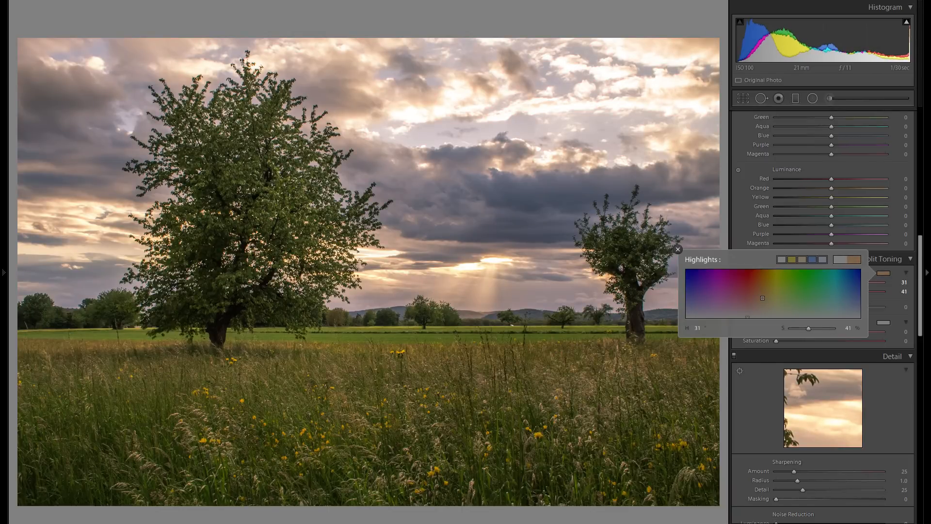
pyautogui.click(871, 321)
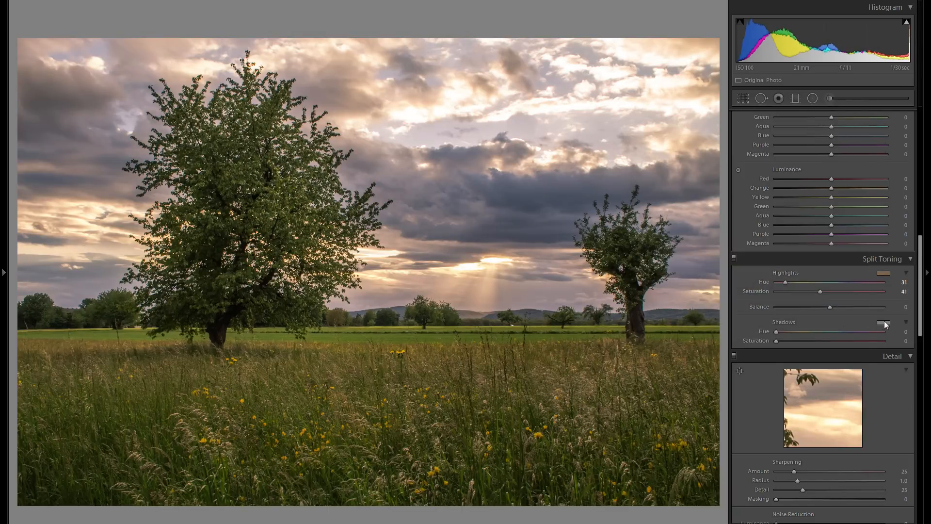
# Give the split toning shadows a blue tint with Hue 233 and Saturation 20.
pyautogui.click(883, 322)
pyautogui.moveTo(747, 366)
pyautogui.mouseDown()
pyautogui.moveTo(763, 348)
pyautogui.moveTo(703, 347)
pyautogui.moveTo(687, 357)
pyautogui.mouseUp()
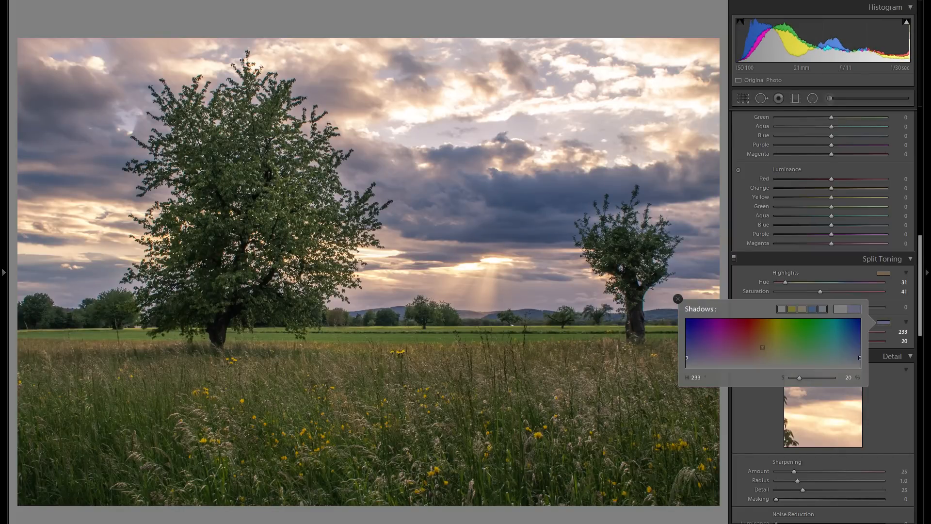
pyautogui.click(678, 298)
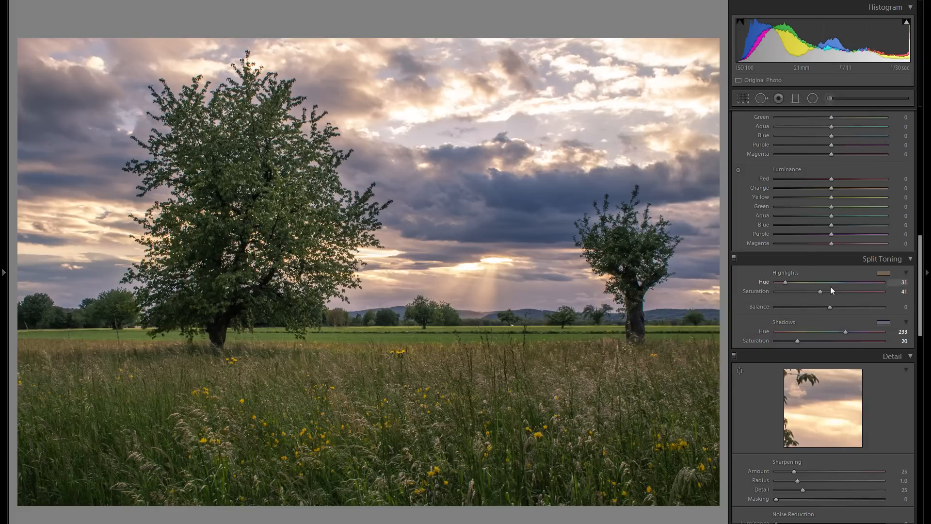
# Switch the split toning off and on repeatedly to compare its effect on the photo, leaving it enabled.
pyautogui.click(734, 258)
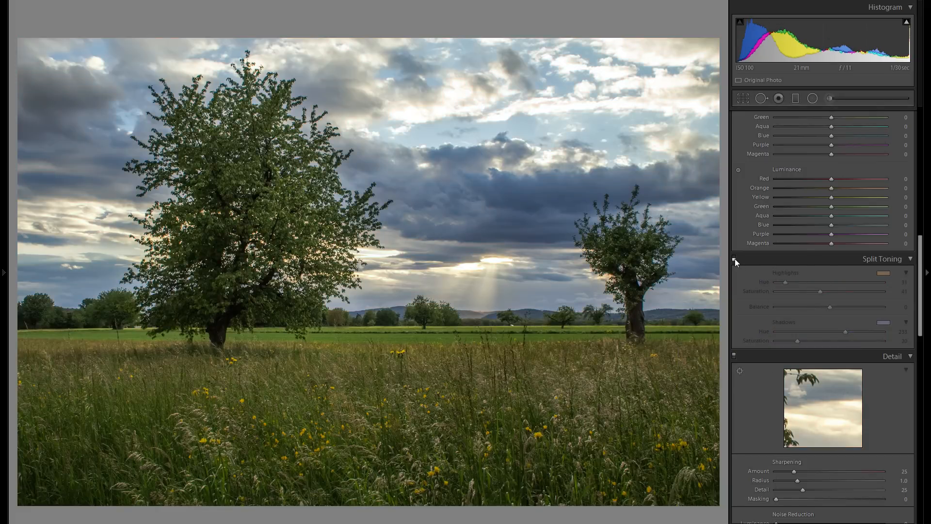
pyautogui.click(734, 258)
pyautogui.click(734, 258)
pyautogui.click(735, 258)
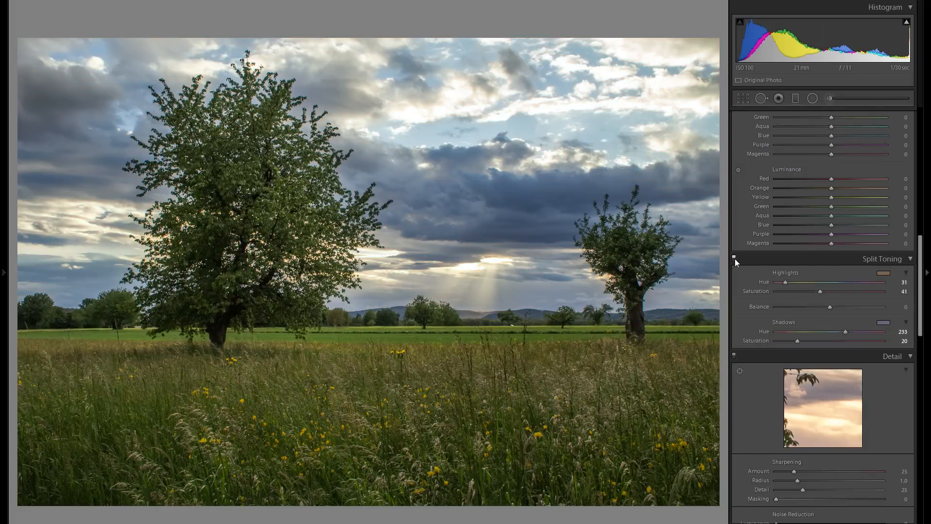
pyautogui.click(735, 259)
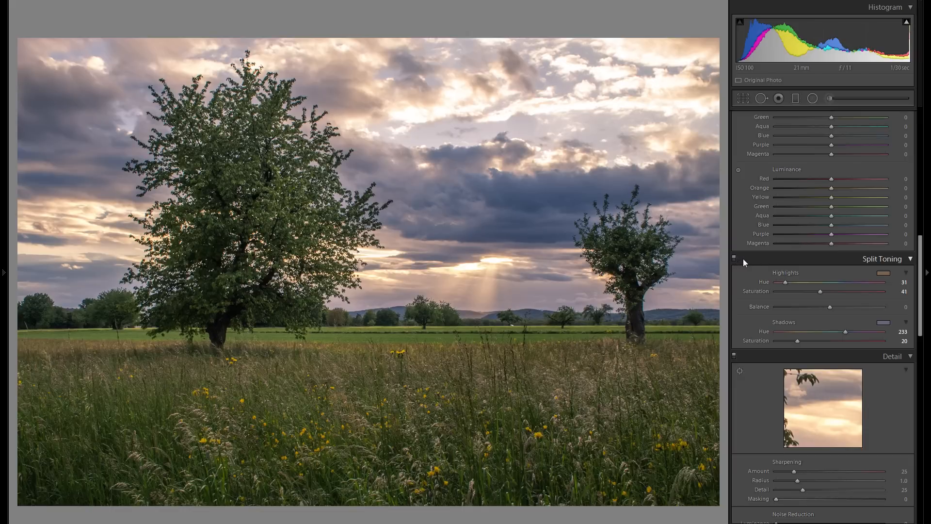
pyautogui.click(734, 258)
pyautogui.click(734, 258)
# Set the photo's Vibrance to +29 and Saturation to +8.
pyautogui.scroll(10, 819, 341)
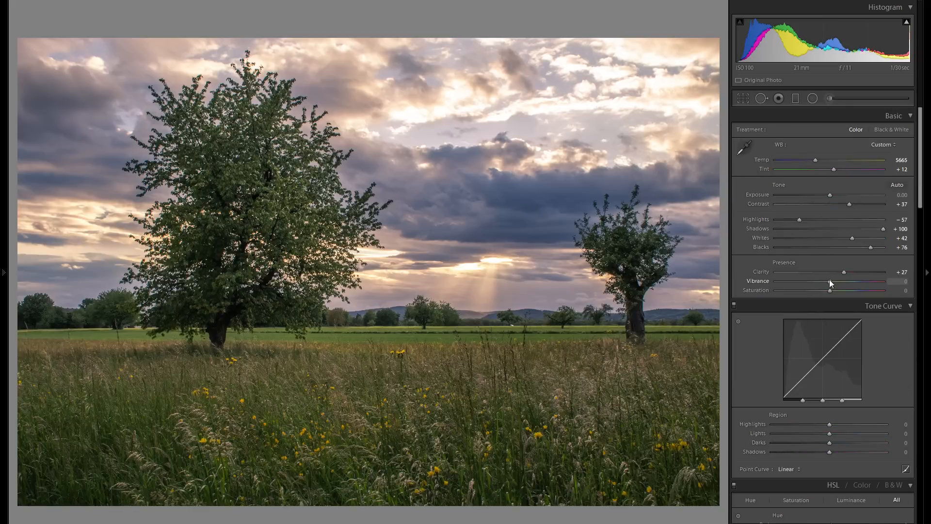
pyautogui.click(846, 280)
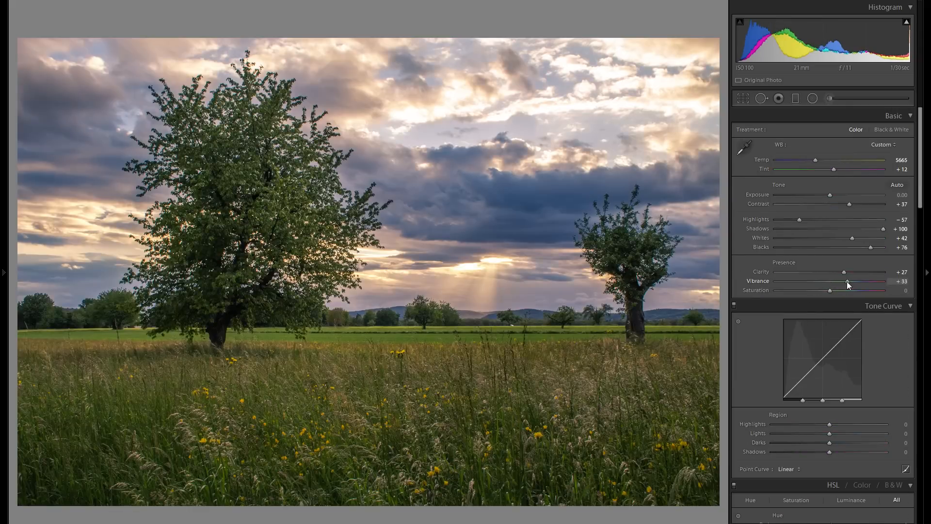
pyautogui.moveTo(847, 282); pyautogui.dragTo(844, 283)
pyautogui.moveTo(847, 290); pyautogui.dragTo(834, 291)
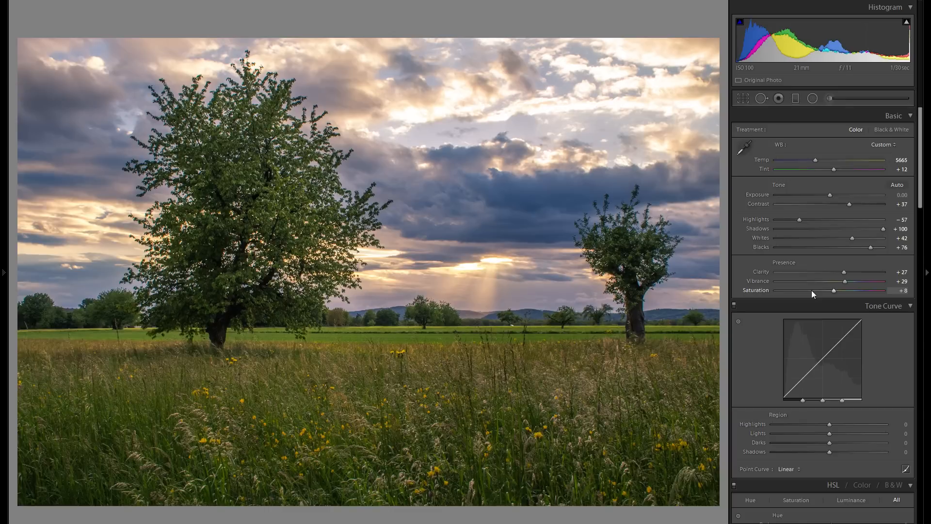
# Shape the tone curve with Highlights +46, Lights -15, Darks +21 and Shadows -16.
pyautogui.scroll(-3, 766, 291)
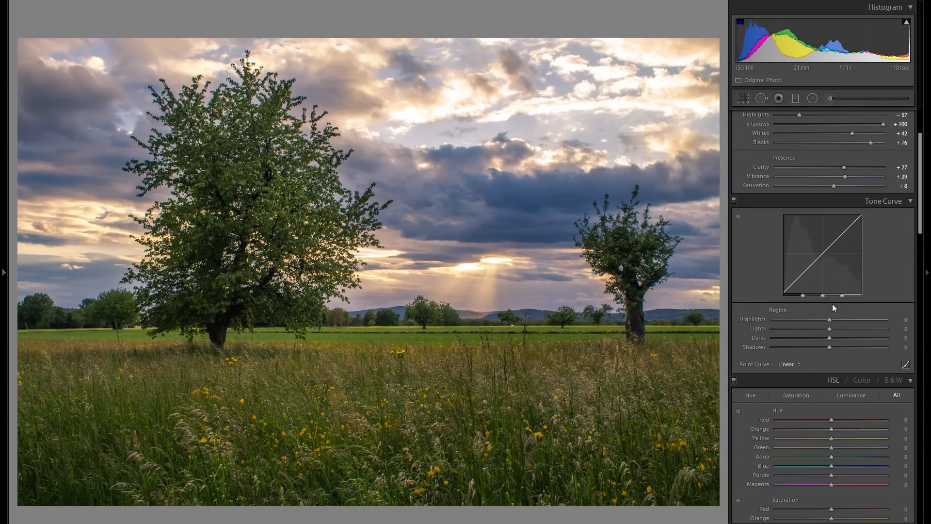
pyautogui.moveTo(829, 319); pyautogui.dragTo(856, 320)
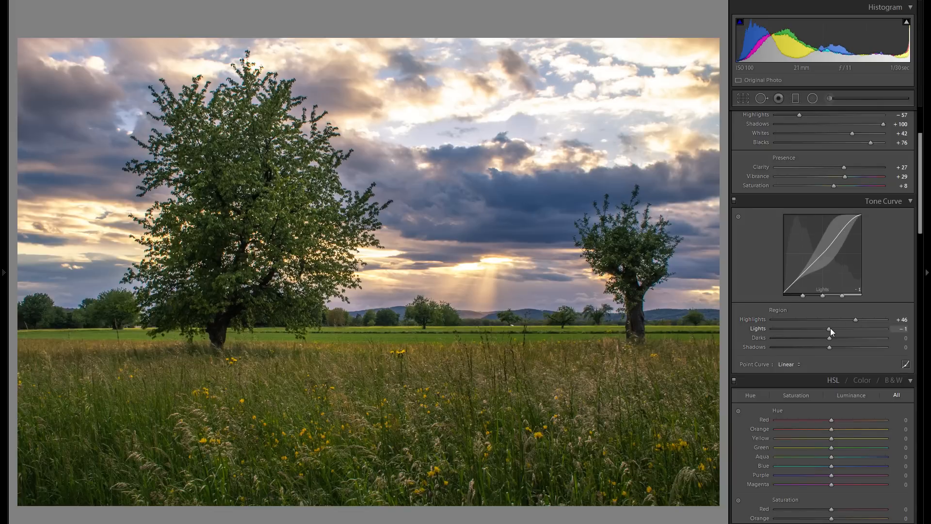
pyautogui.moveTo(830, 329); pyautogui.dragTo(822, 348)
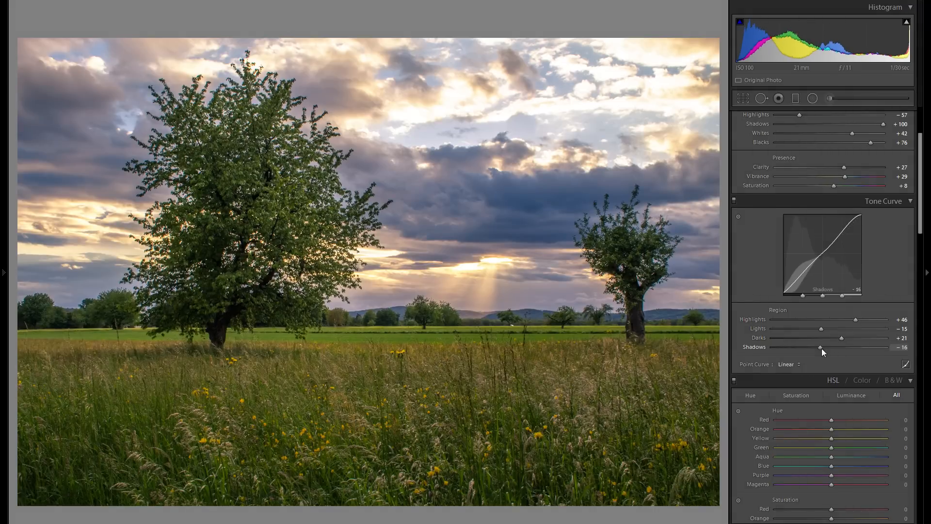
# Switch the tone curve off and on twice to compare its effect on the photo, leaving it enabled.
pyautogui.click(733, 200)
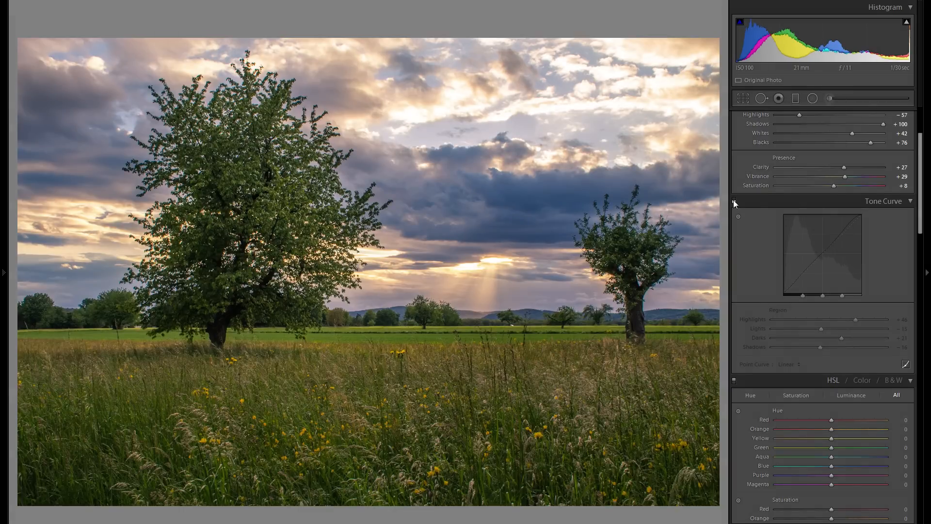
pyautogui.click(733, 200)
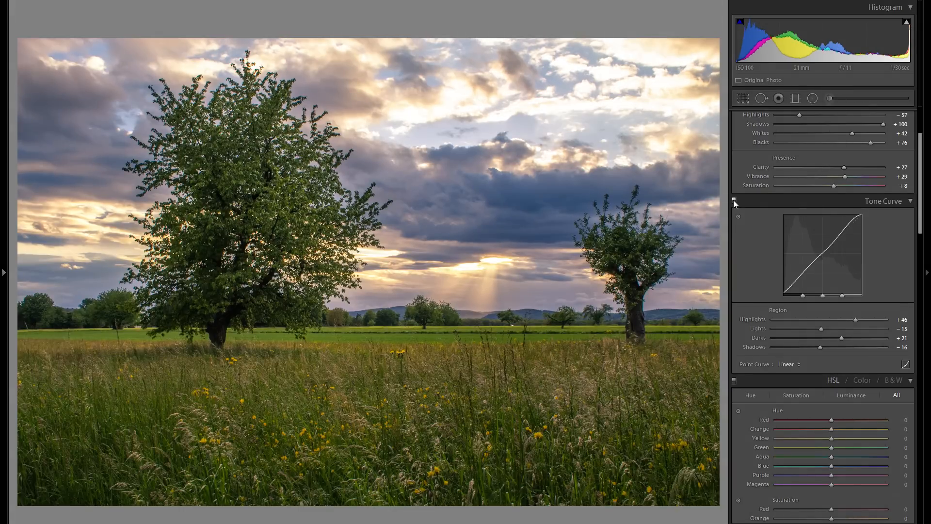
pyautogui.click(734, 200)
pyautogui.click(734, 200)
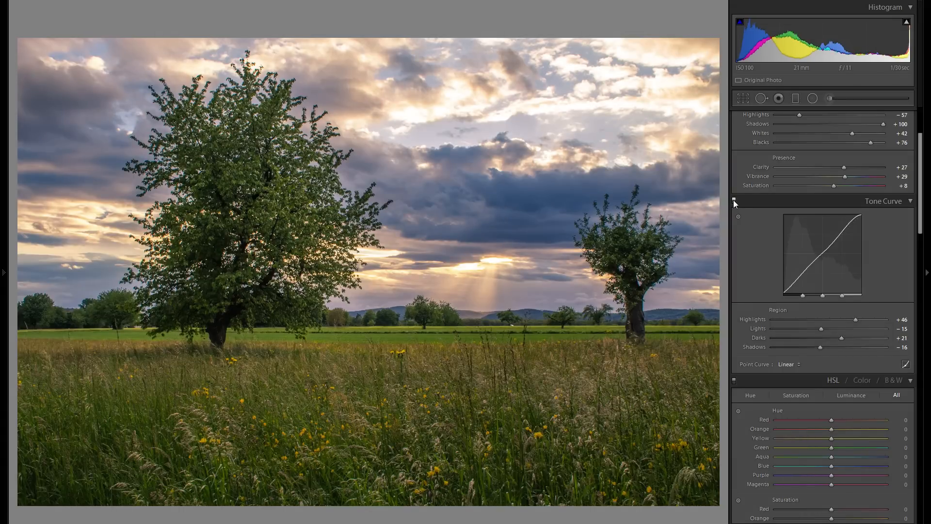
# Add a subtle dark post-crop vignette with Amount -11 and Midpoint 24.
pyautogui.scroll(-2, 824, 339)
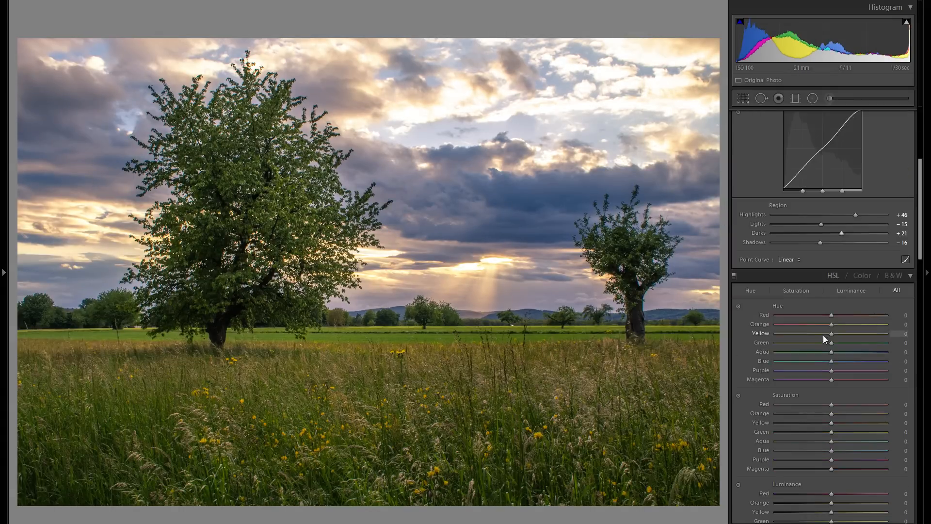
pyautogui.scroll(-4, 814, 330)
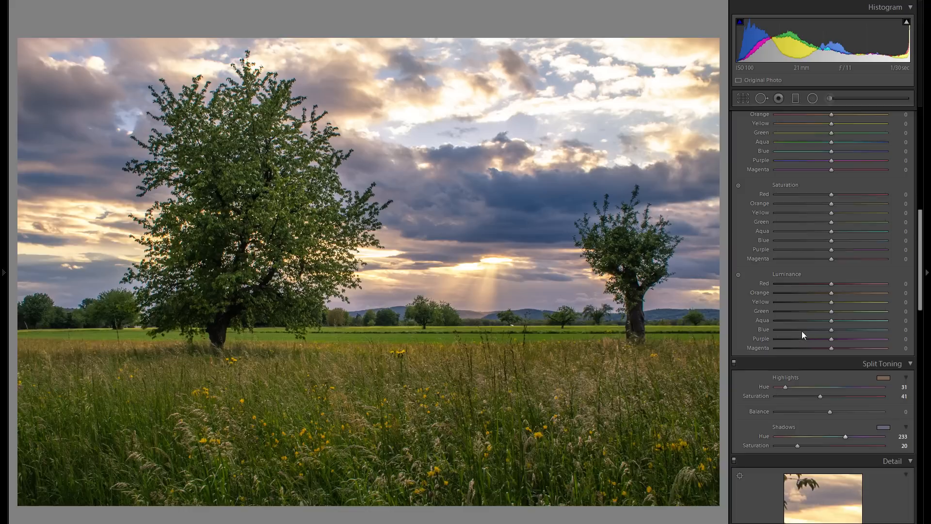
pyautogui.scroll(2, 803, 335)
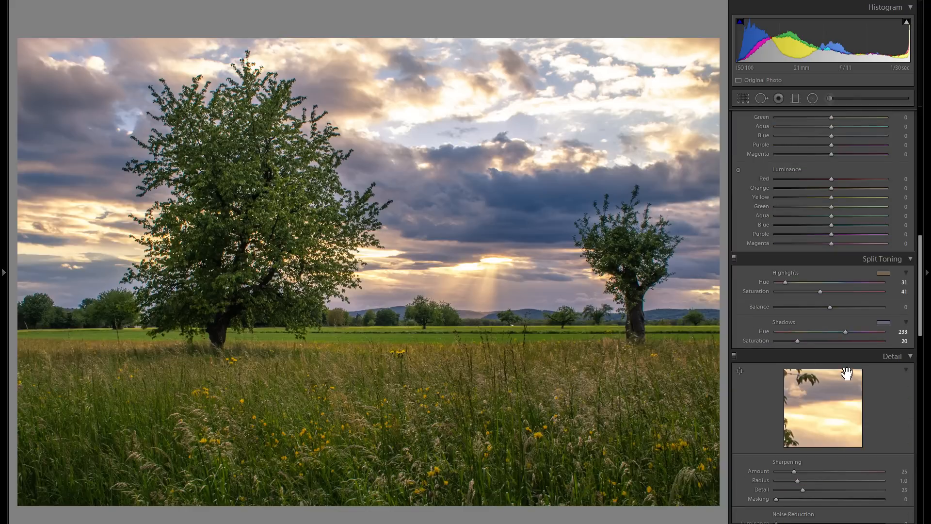
pyautogui.scroll(-4, 836, 367)
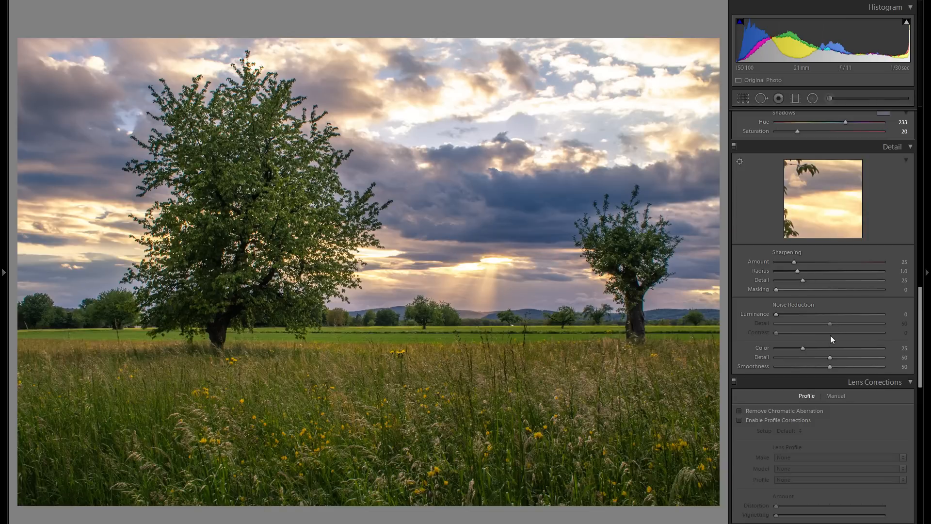
pyautogui.scroll(-2, 830, 339)
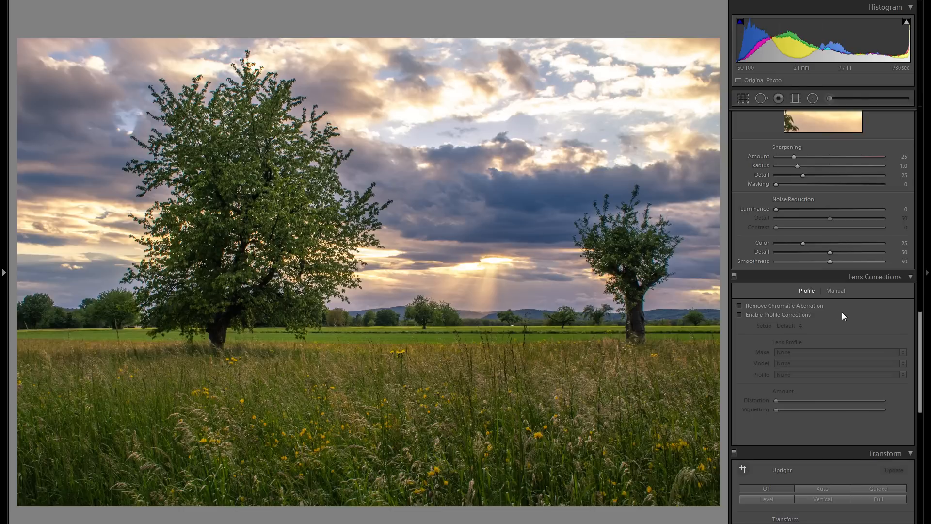
pyautogui.scroll(-8, 842, 315)
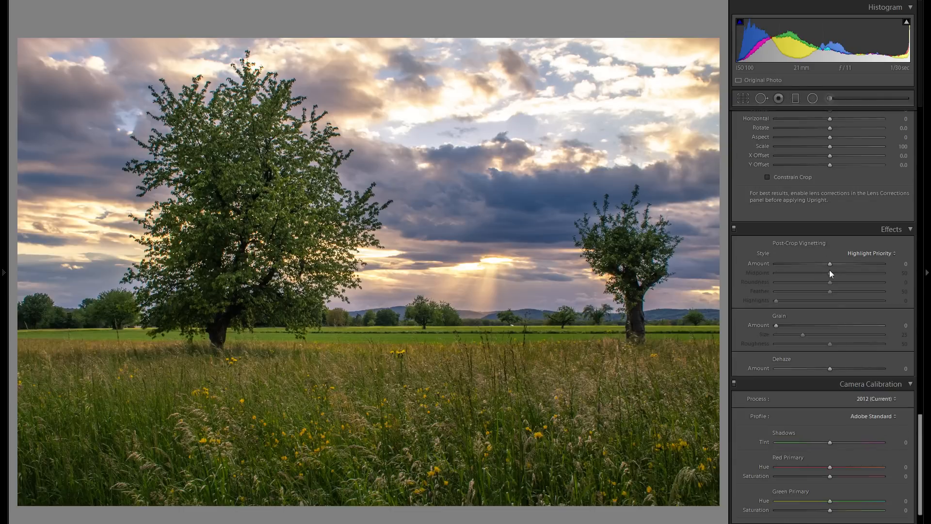
pyautogui.moveTo(829, 264); pyautogui.dragTo(823, 264)
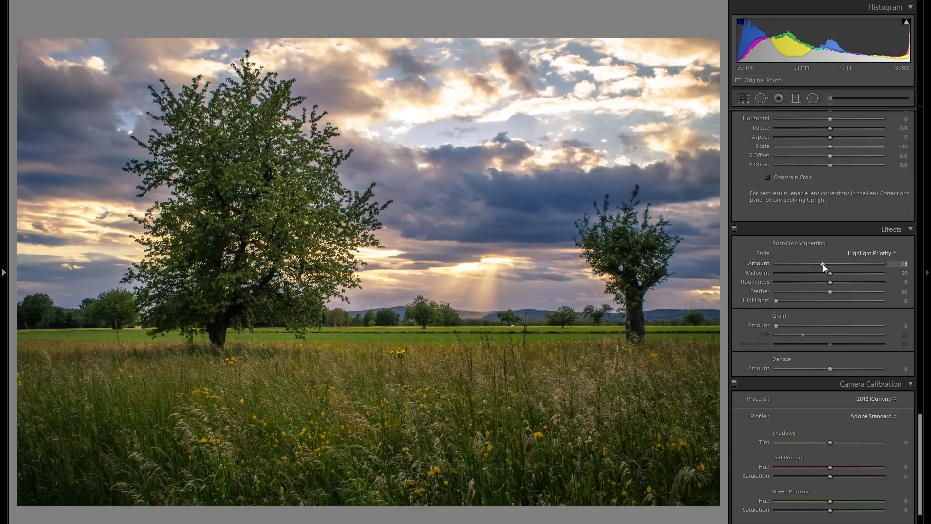
pyautogui.moveTo(823, 264); pyautogui.dragTo(823, 265)
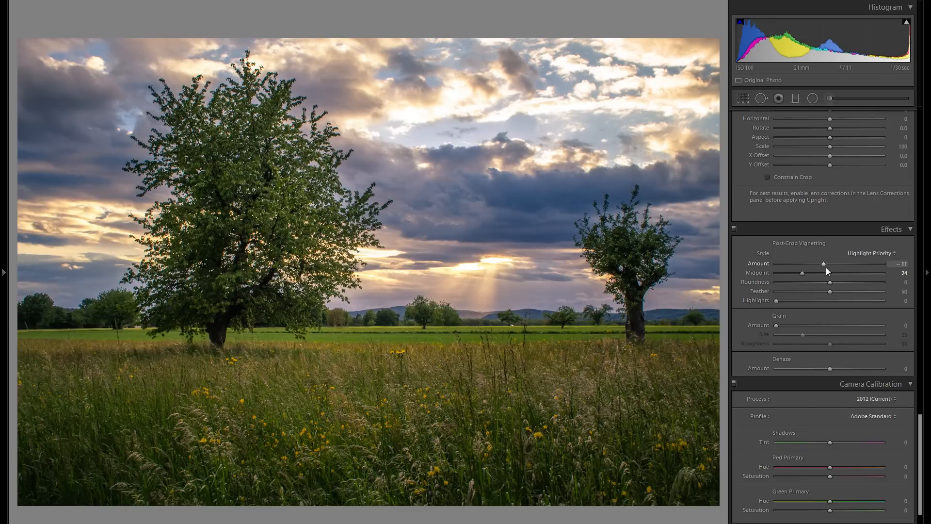
# Switch the vignette effect off and on twice to compare the photo's edges, leaving it enabled.
pyautogui.click(734, 228)
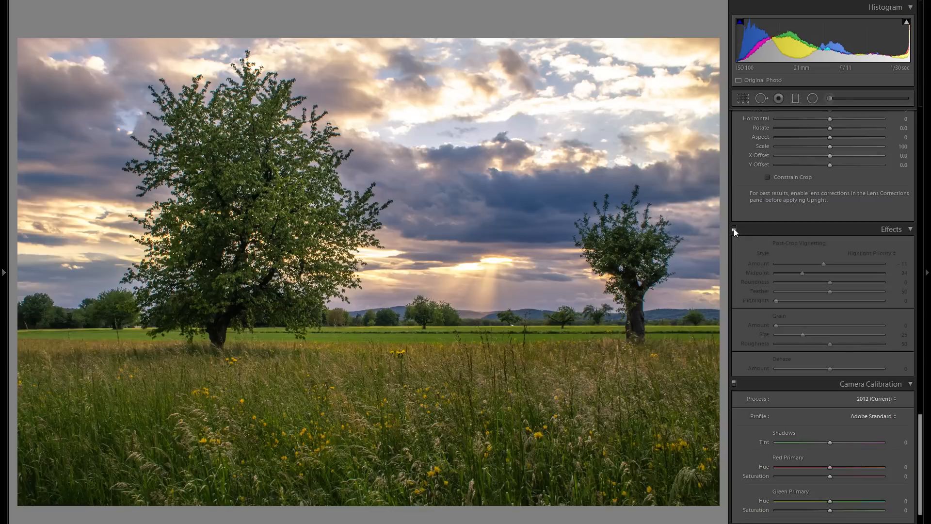
pyautogui.click(734, 228)
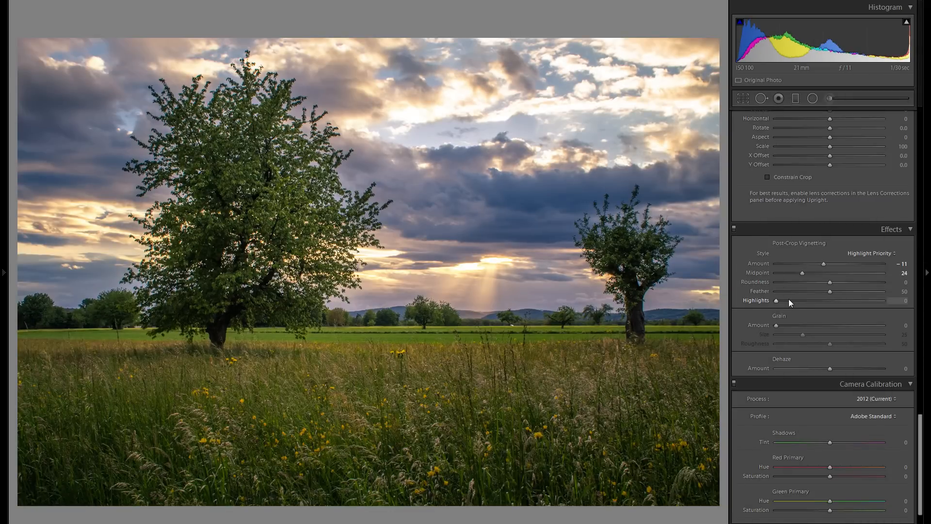
pyautogui.click(734, 229)
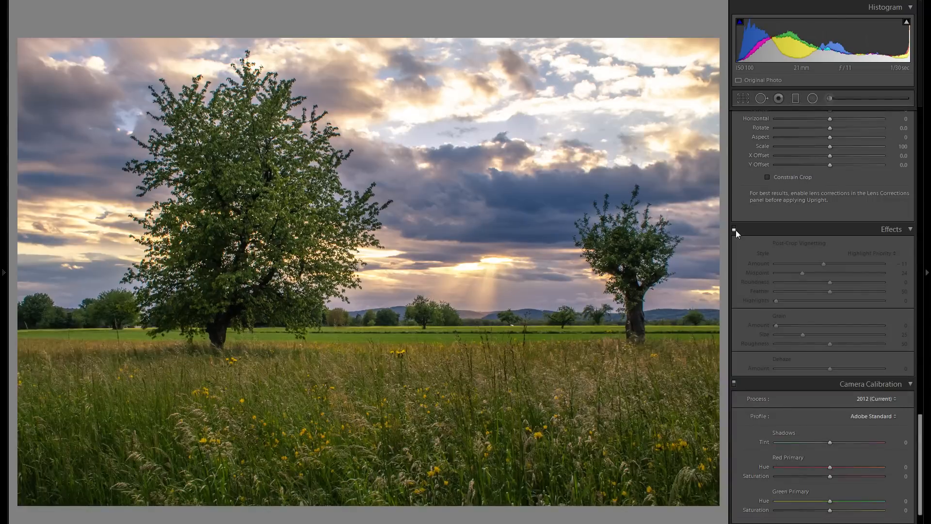
pyautogui.click(734, 230)
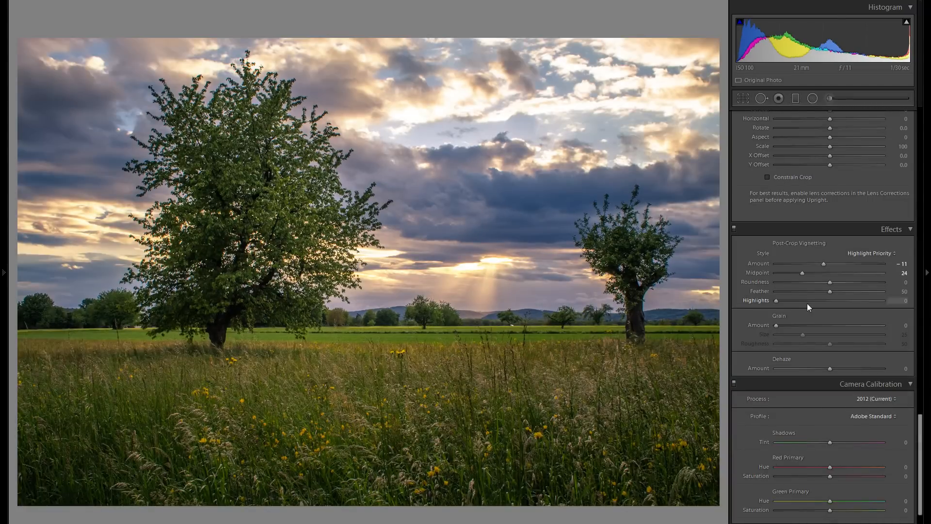
# Try the Camera Faithful, Landscape, Neutral, Portrait and Standard calibration profiles on the photo in turn.
pyautogui.scroll(-1, 807, 305)
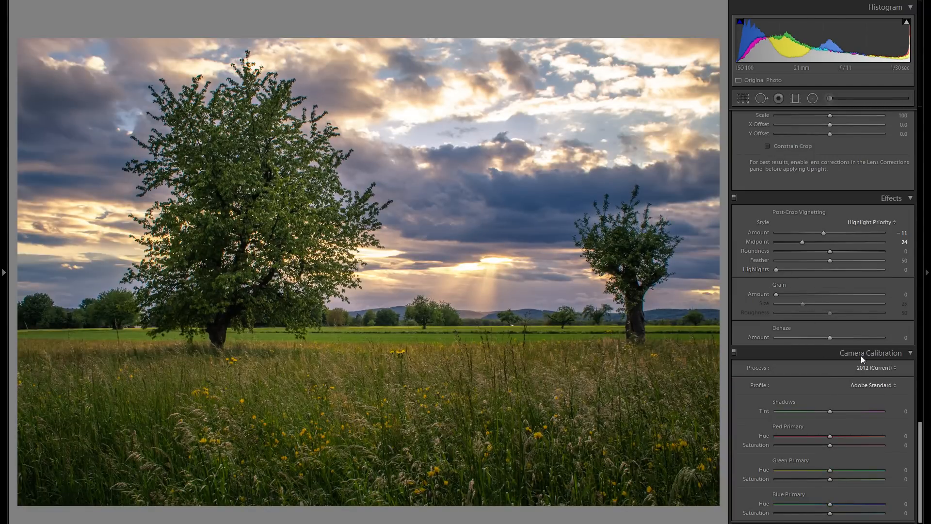
pyautogui.click(872, 385)
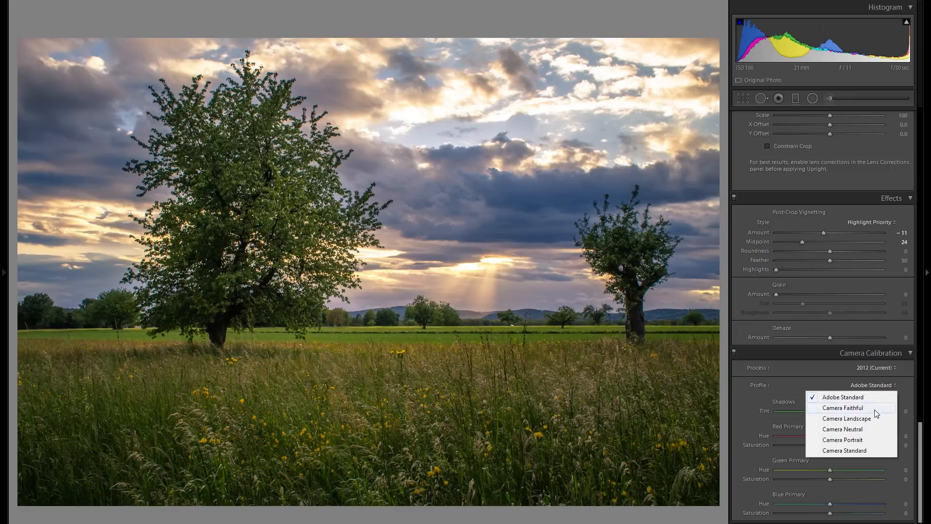
pyautogui.click(874, 410)
pyautogui.click(875, 385)
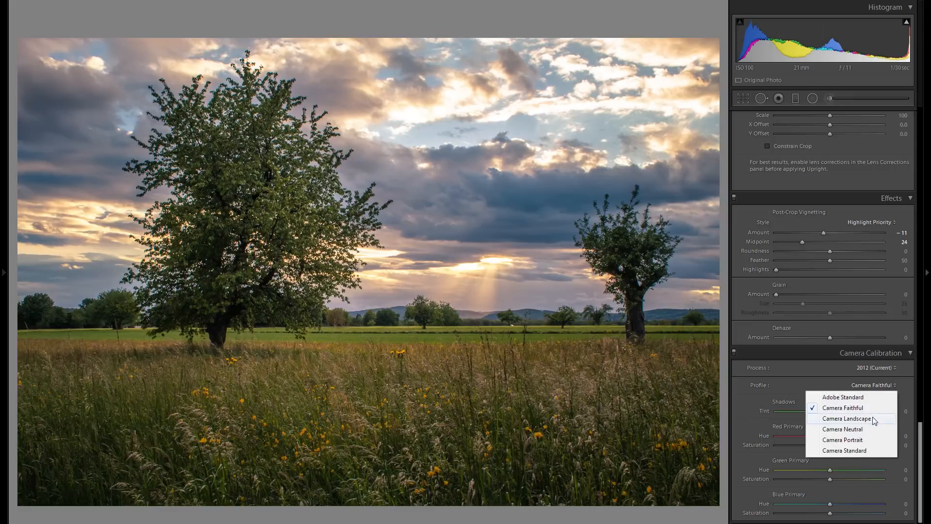
pyautogui.click(873, 419)
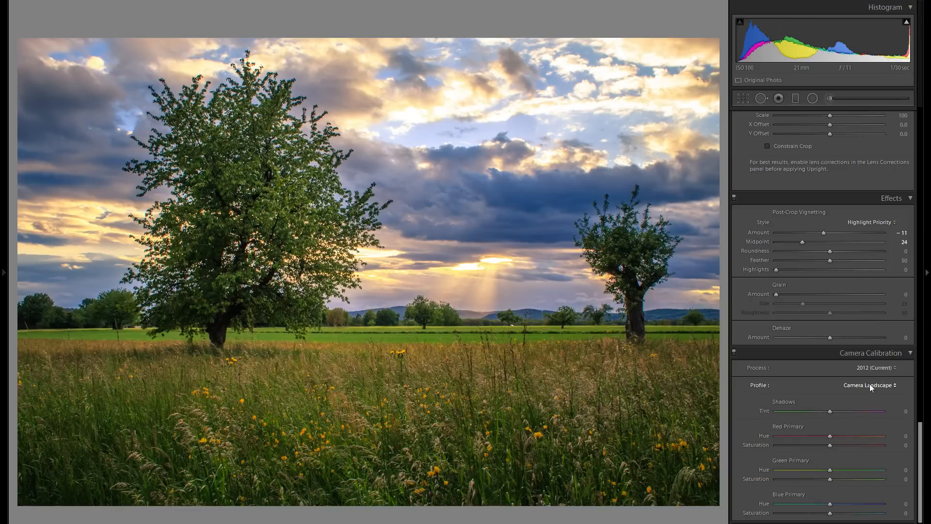
pyautogui.click(870, 385)
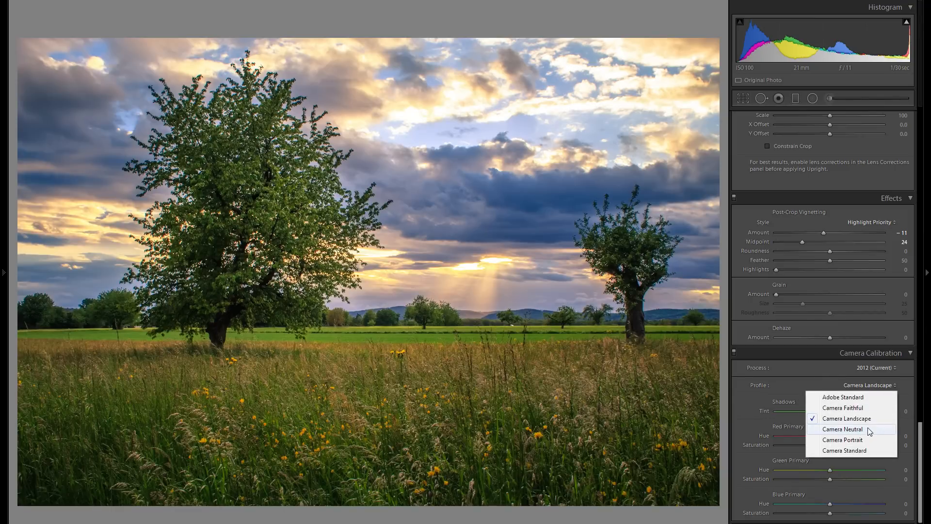
pyautogui.click(868, 429)
pyautogui.click(875, 392)
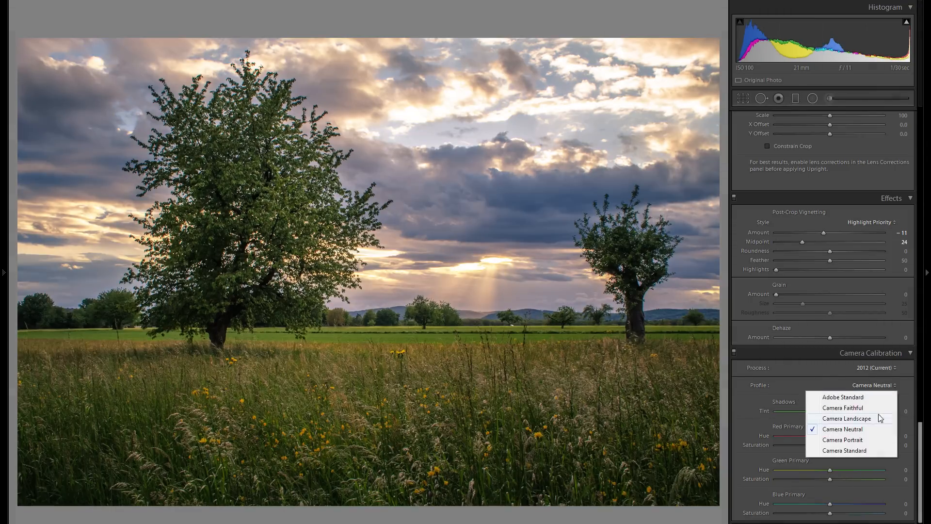
pyautogui.click(876, 440)
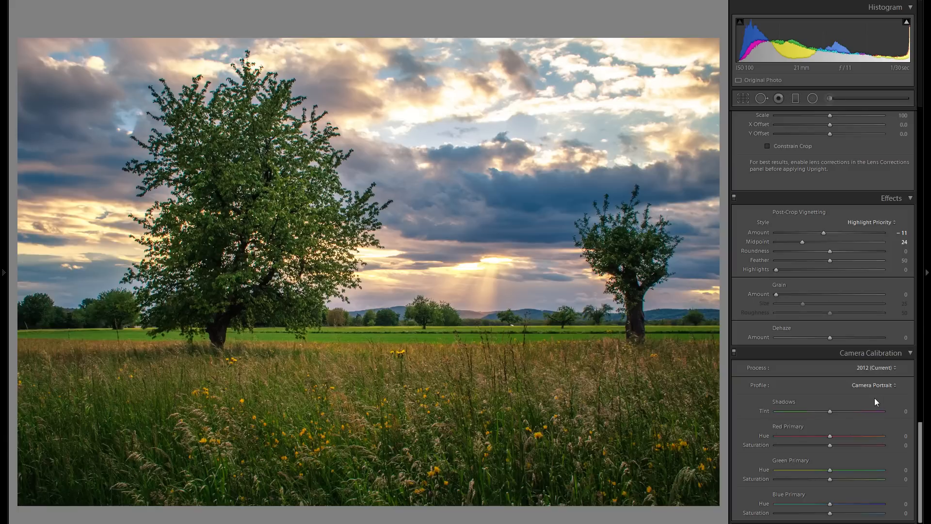
pyautogui.click(874, 397)
pyautogui.click(862, 450)
# Alternate between the Camera Portrait and Camera Landscape profiles to compare them, and settle on Camera Landscape.
pyautogui.click(875, 387)
pyautogui.click(871, 439)
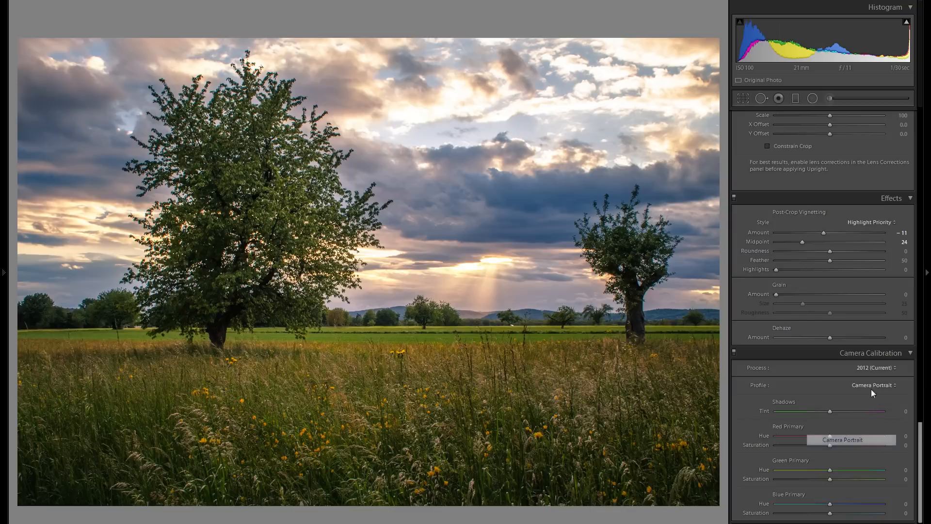
pyautogui.click(871, 388)
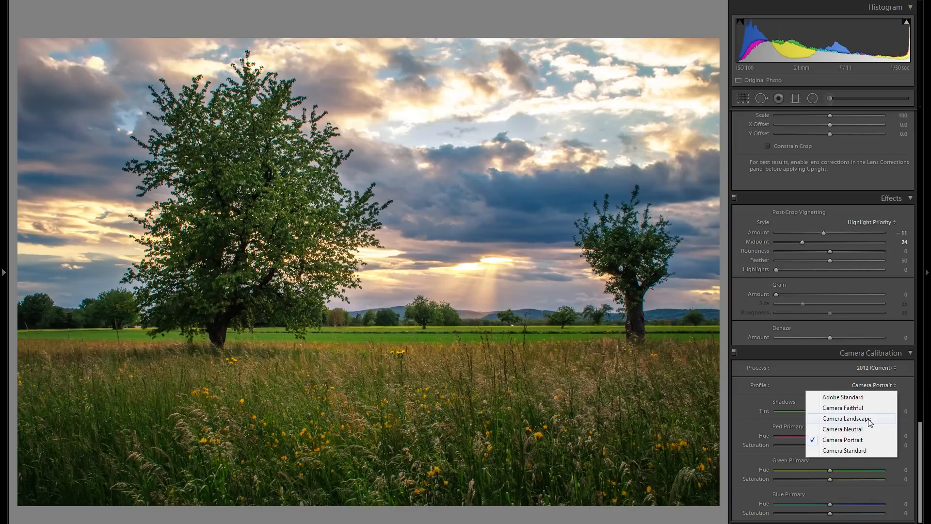
pyautogui.click(870, 419)
pyautogui.click(871, 386)
pyautogui.click(872, 438)
pyautogui.click(877, 388)
pyautogui.click(866, 419)
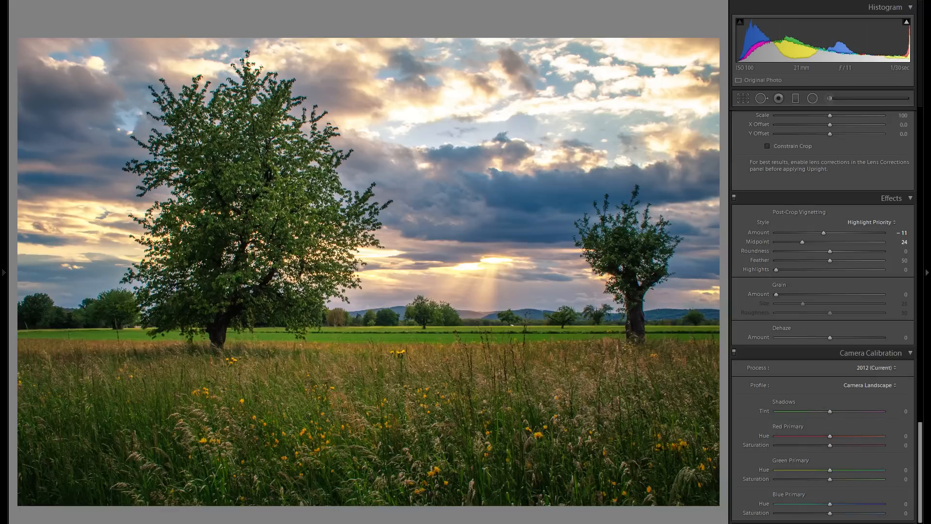
# Tone down the photo's colours by setting Saturation to 0 and Vibrance to +19.
pyautogui.scroll(20, 863, 446)
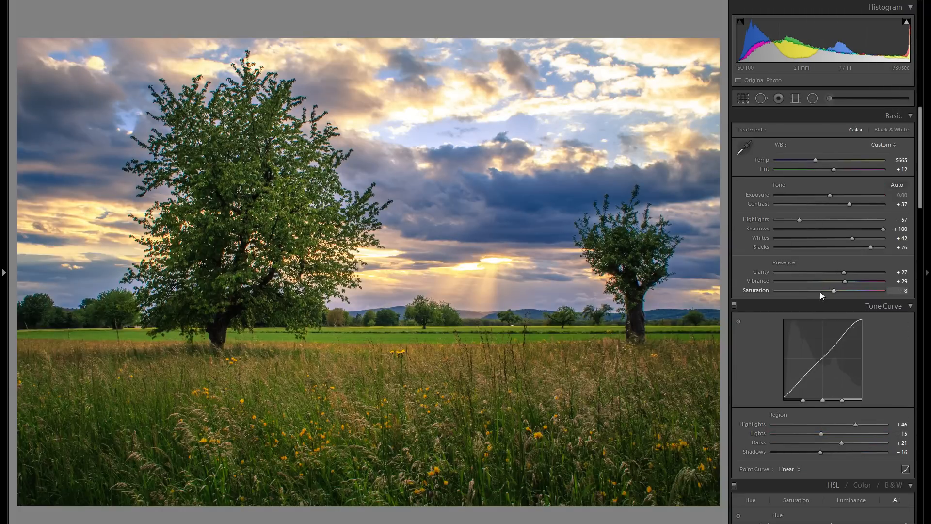
pyautogui.moveTo(821, 291); pyautogui.dragTo(840, 281)
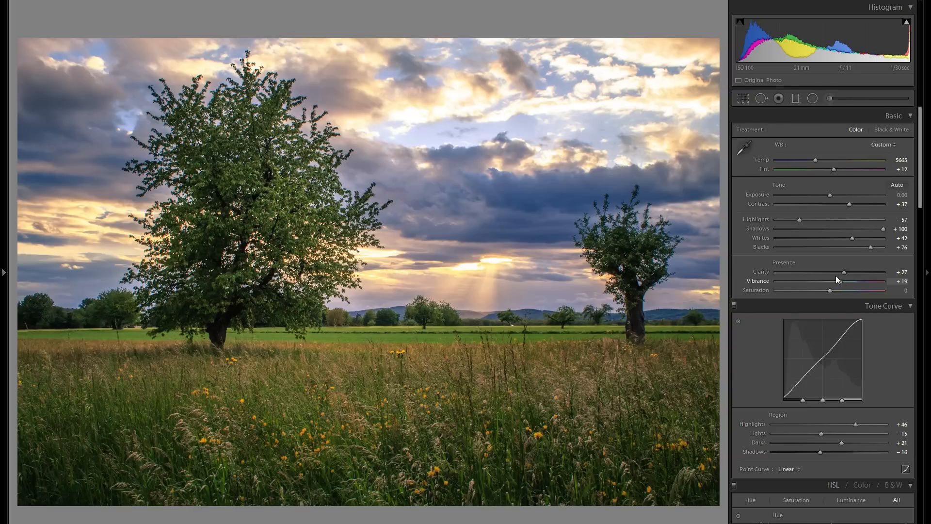
# Review the develop settings and compare the photo side by side before and after editing, returning to the single-photo view.
pyautogui.scroll(-10, 840, 281)
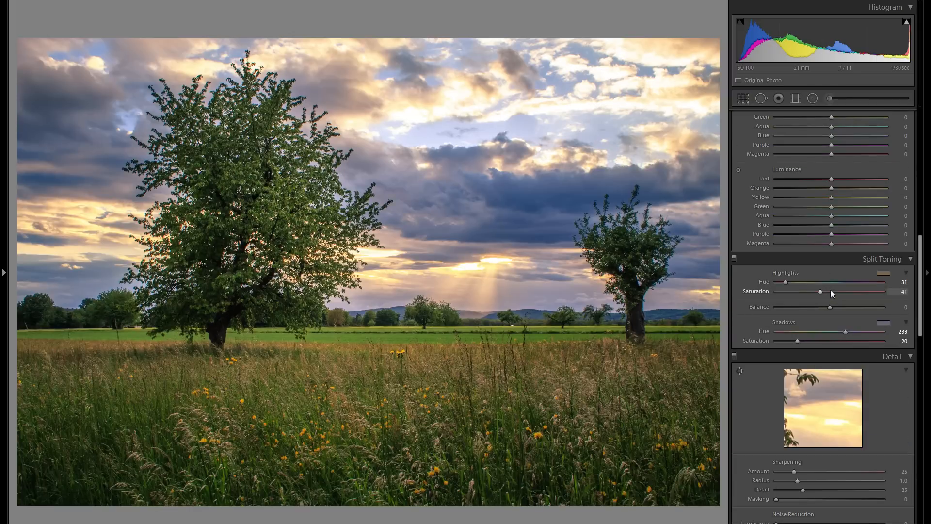
pyautogui.scroll(-6, 824, 330)
pyautogui.scroll(-8, 824, 335)
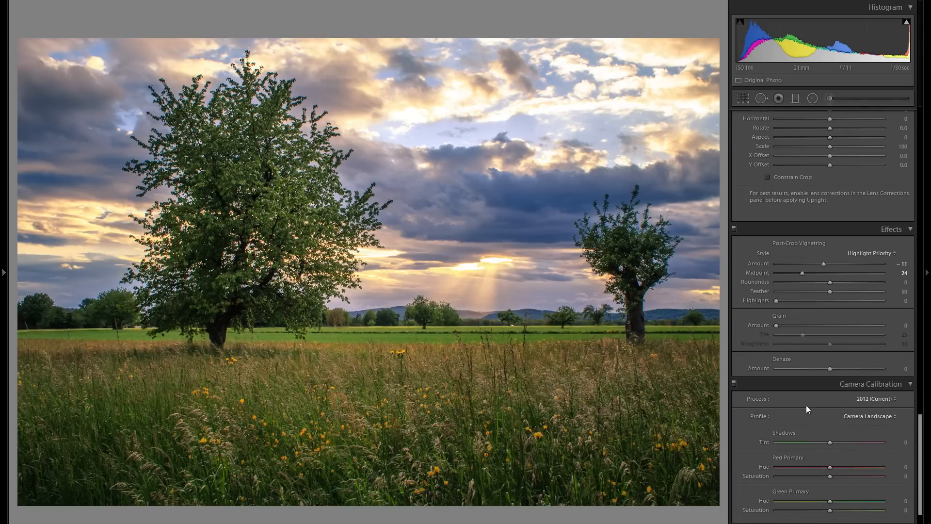
pyautogui.scroll(10, 814, 412)
pyautogui.scroll(10, 815, 412)
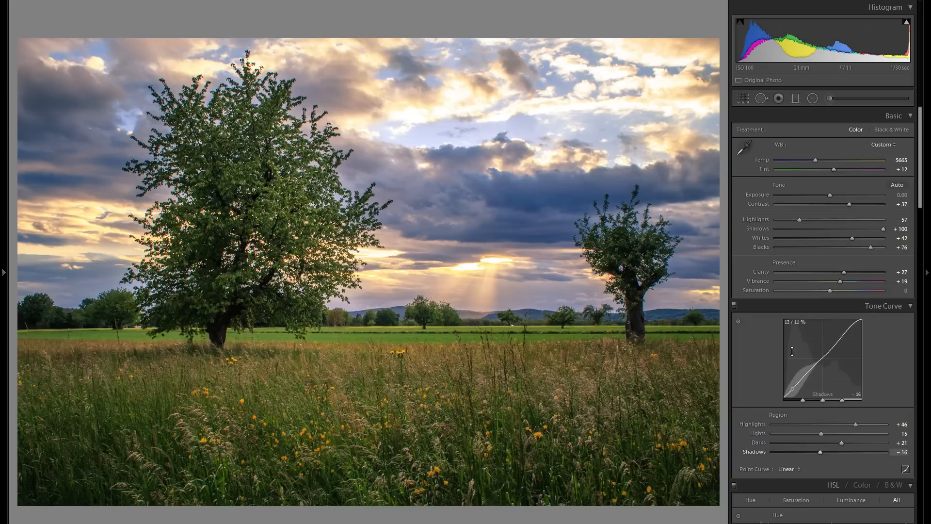
pyautogui.press('y')
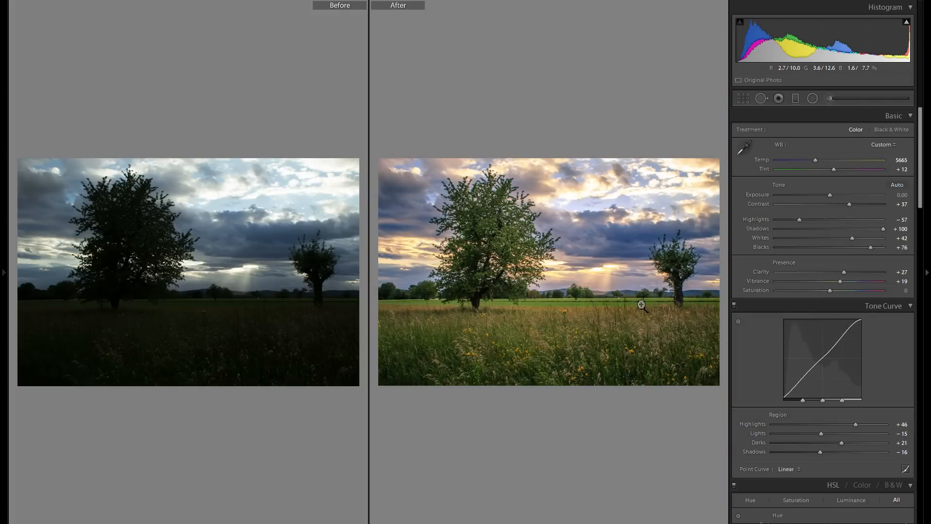
pyautogui.press('y')
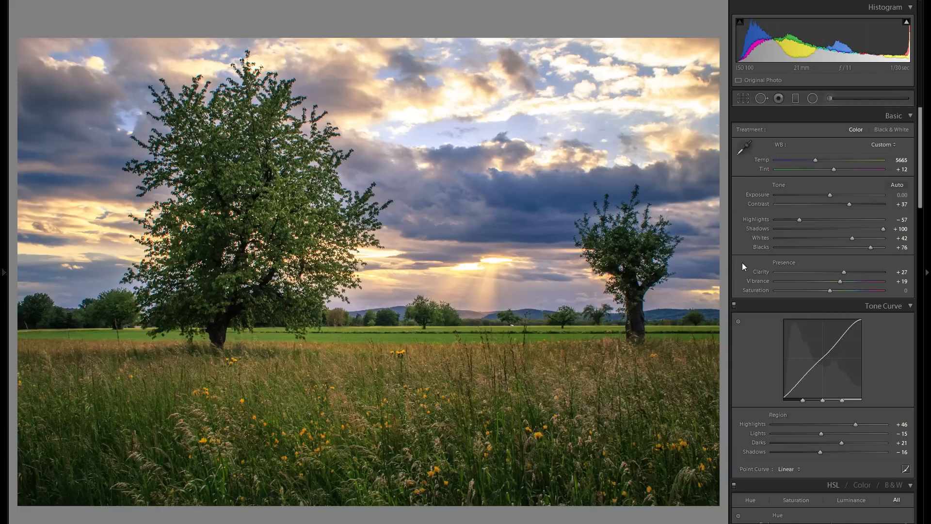
# Darken the foreground meadow with a graduated filter rising from the photo's lower edge, with Exposure set to -0.63.
pyautogui.click(812, 99)
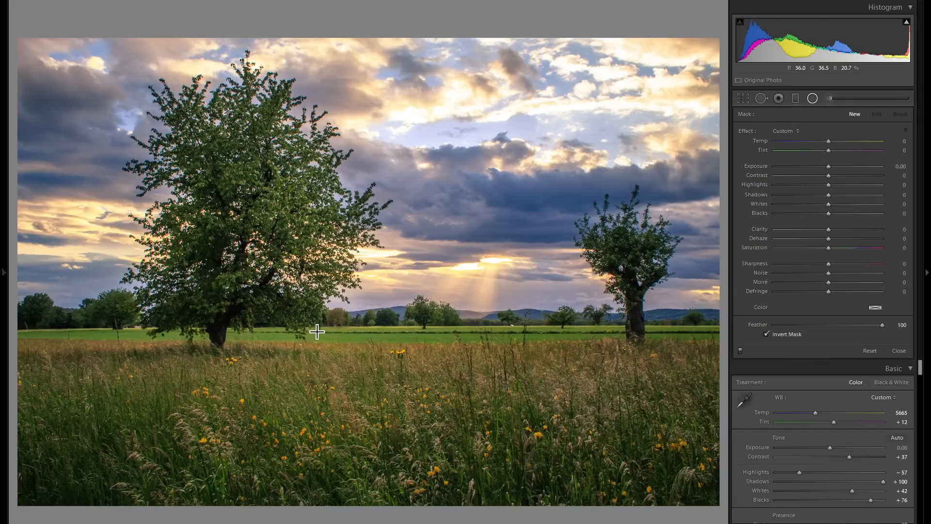
pyautogui.click(795, 98)
pyautogui.moveTo(361, 481); pyautogui.dragTo(335, 341)
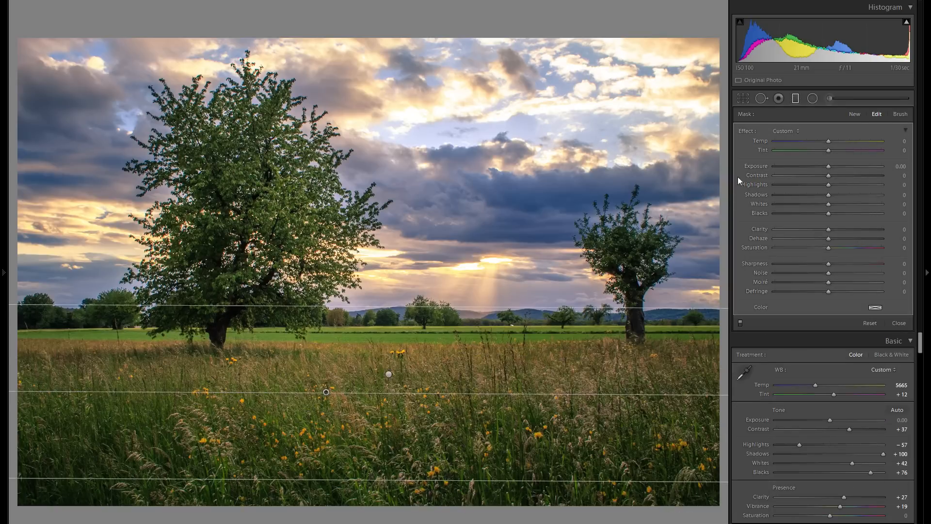
pyautogui.moveTo(818, 165)
pyautogui.mouseDown()
pyautogui.moveTo(827, 165)
pyautogui.moveTo(819, 165)
pyautogui.mouseUp()
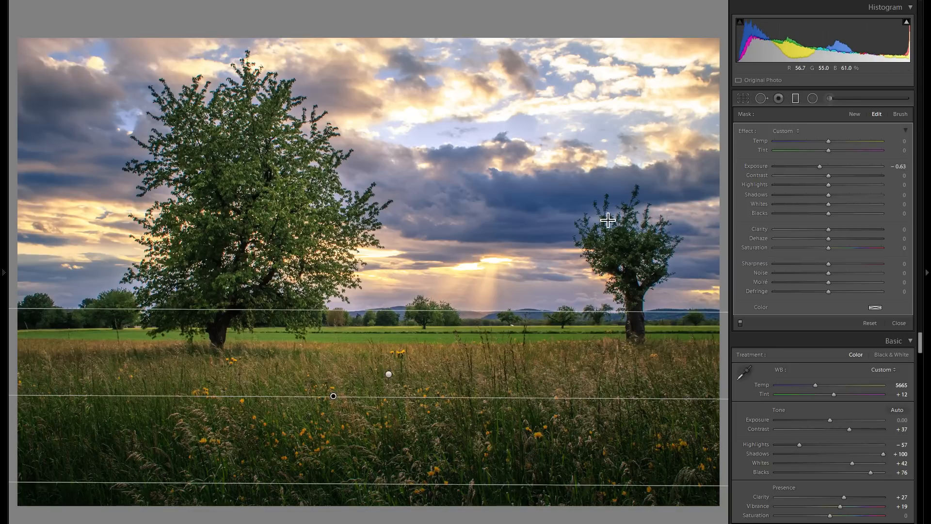
# Add a second graduated filter descending diagonally over the upper sky and set its Exposure to -0.71.
pyautogui.click(855, 115)
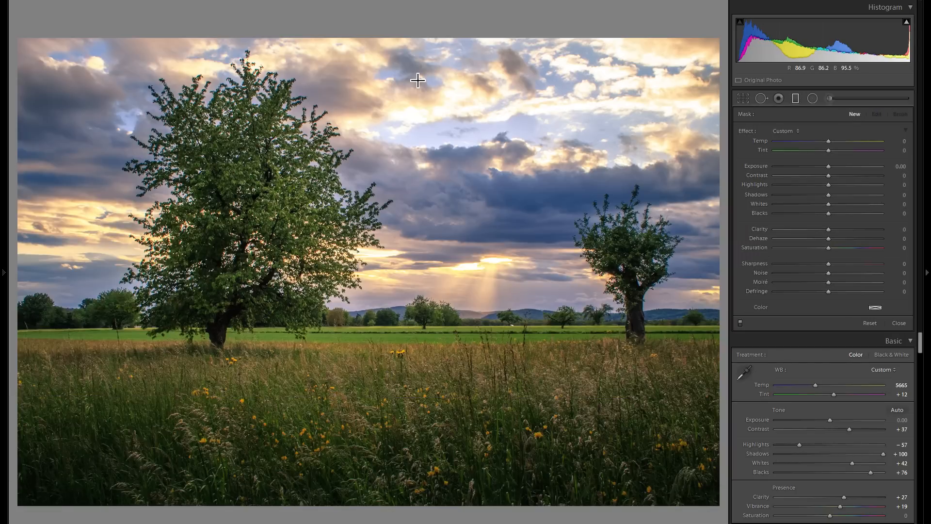
pyautogui.moveTo(418, 80); pyautogui.dragTo(361, 148)
pyautogui.moveTo(821, 168); pyautogui.dragTo(818, 167)
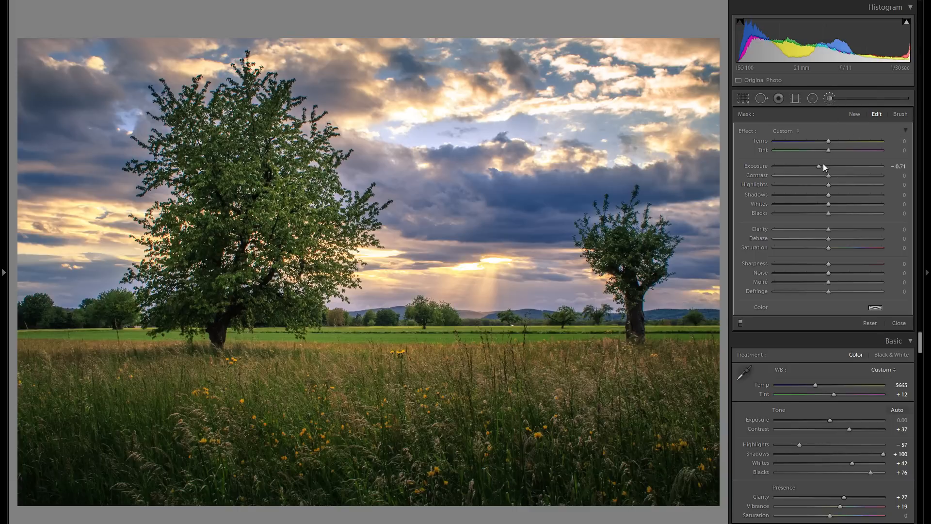
# Paint over the meadow below the small tree with a size 30 adjustment brush and set its Exposure to -0.52.
pyautogui.press('k')
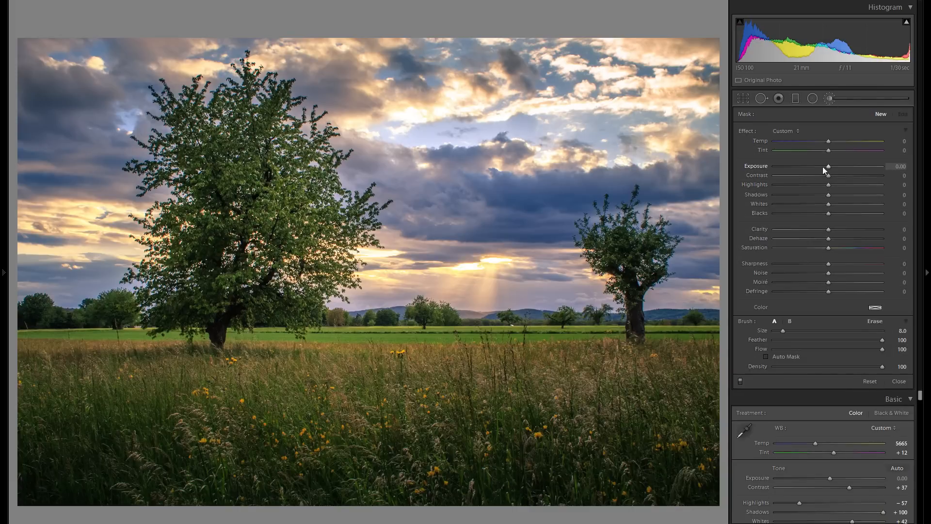
pyautogui.click(818, 166)
pyautogui.press(']')
pyautogui.scroll(5, 596, 319)
pyautogui.scroll(5, 698, 352)
pyautogui.scroll(3, 591, 374)
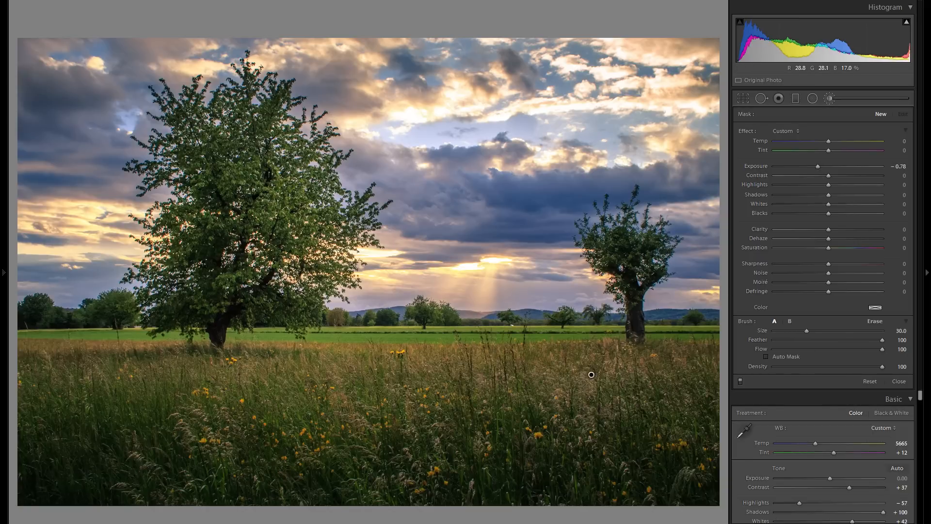
pyautogui.moveTo(630, 296); pyautogui.dragTo(656, 345)
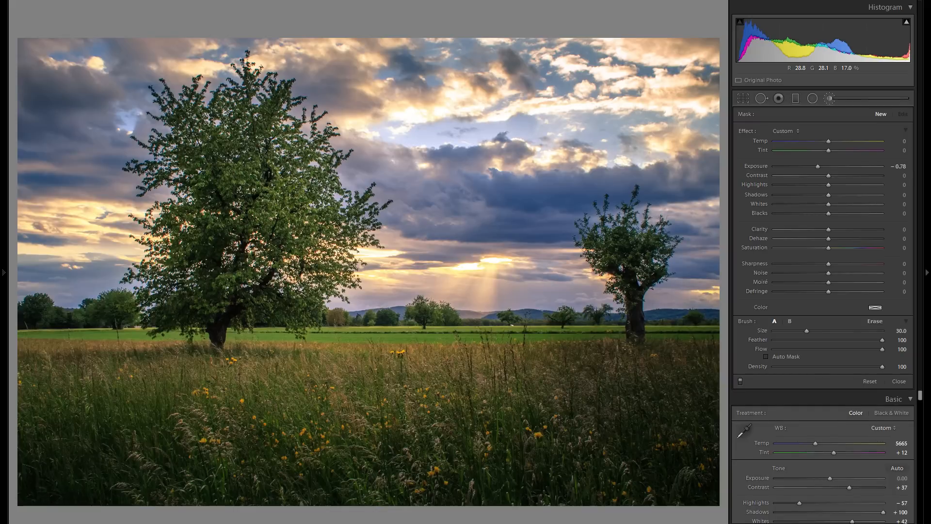
pyautogui.moveTo(820, 167); pyautogui.dragTo(821, 171)
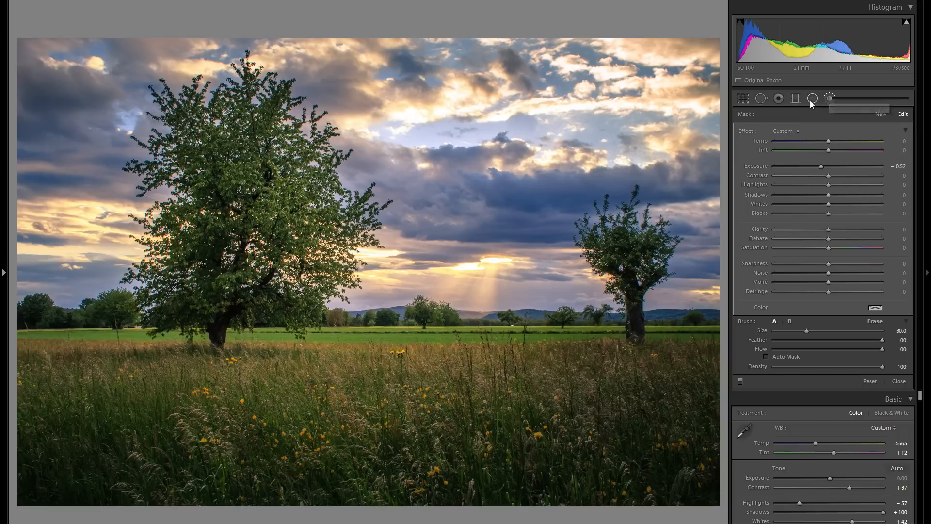
# Place a radial filter with Exposure 0 over the sun's glow and tint it golden with hue 41 and saturation 53.
pyautogui.hotkey('shift', 'm')
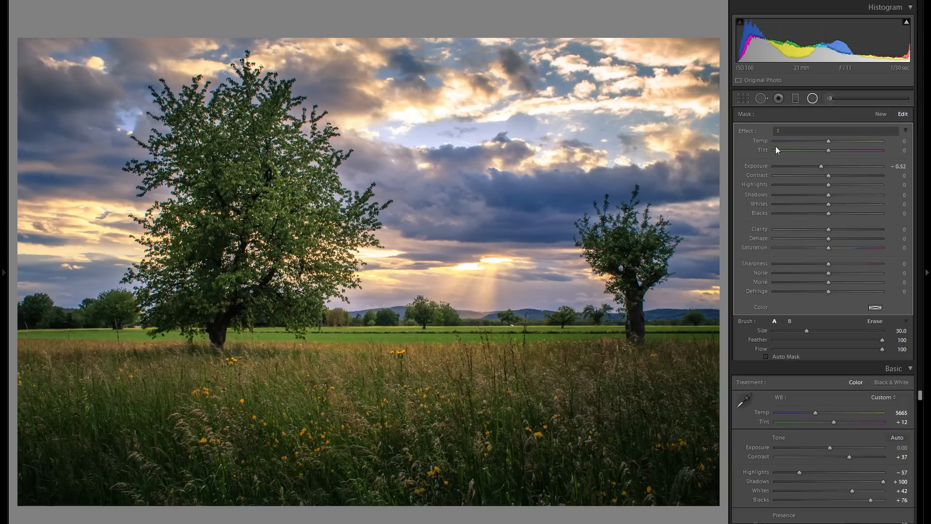
pyautogui.doubleClick(756, 166)
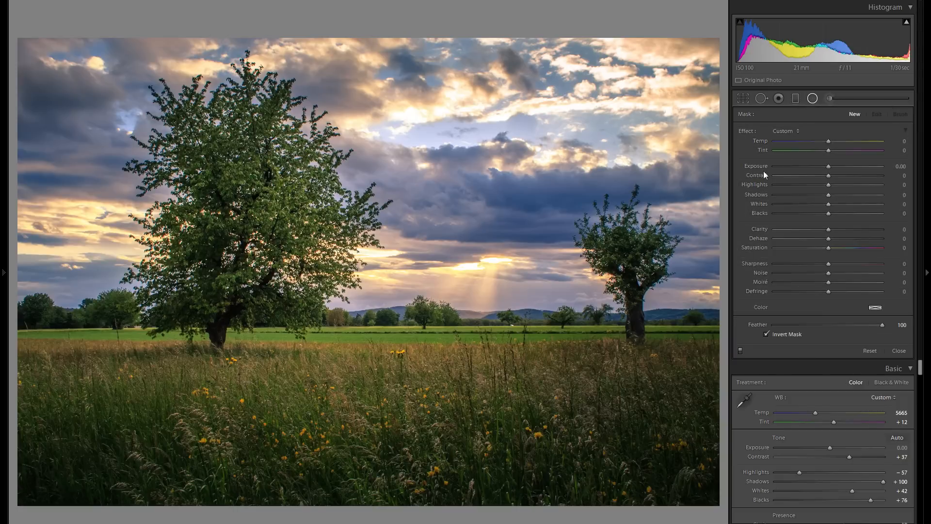
pyautogui.moveTo(384, 295); pyautogui.dragTo(507, 308)
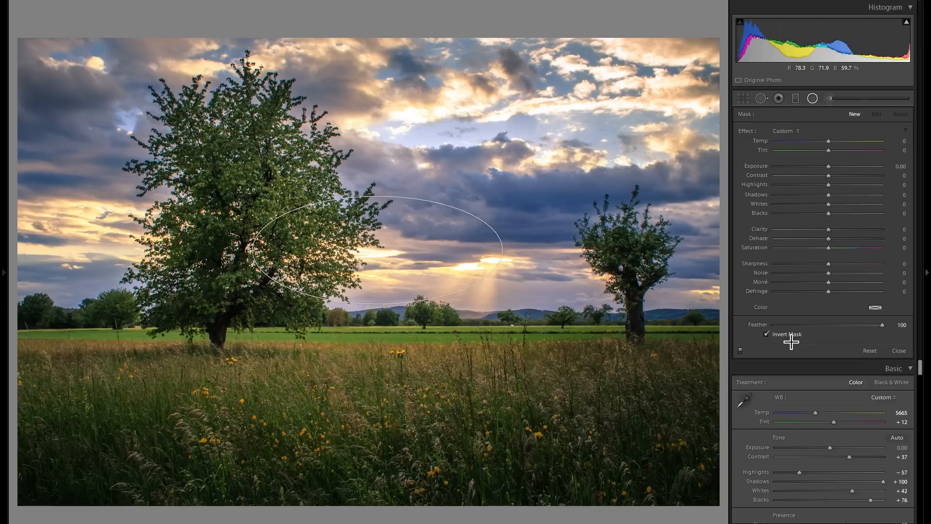
pyautogui.click(875, 307)
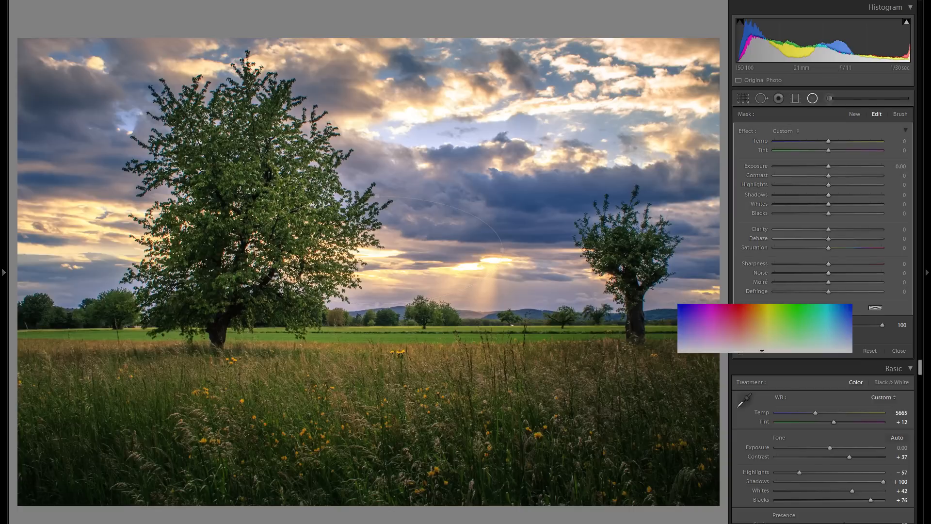
pyautogui.click(761, 326)
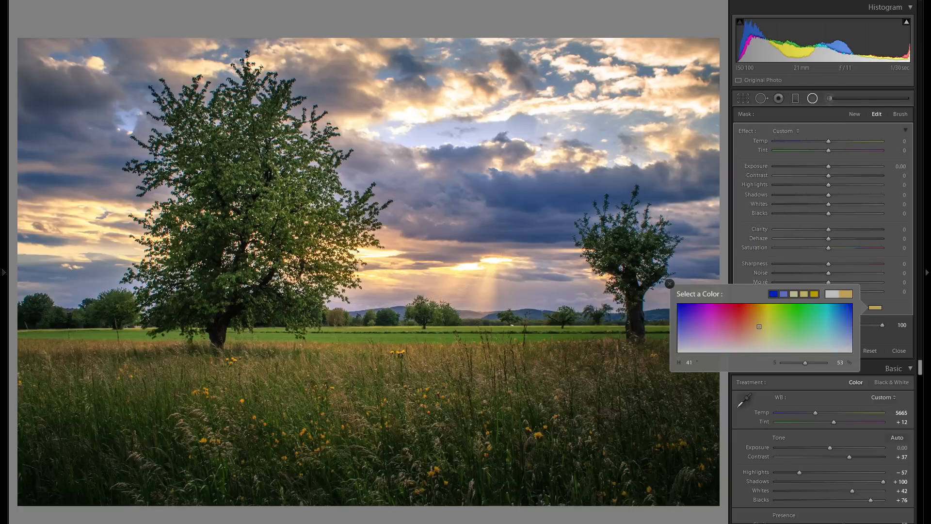
pyautogui.moveTo(377, 250); pyautogui.dragTo(474, 280)
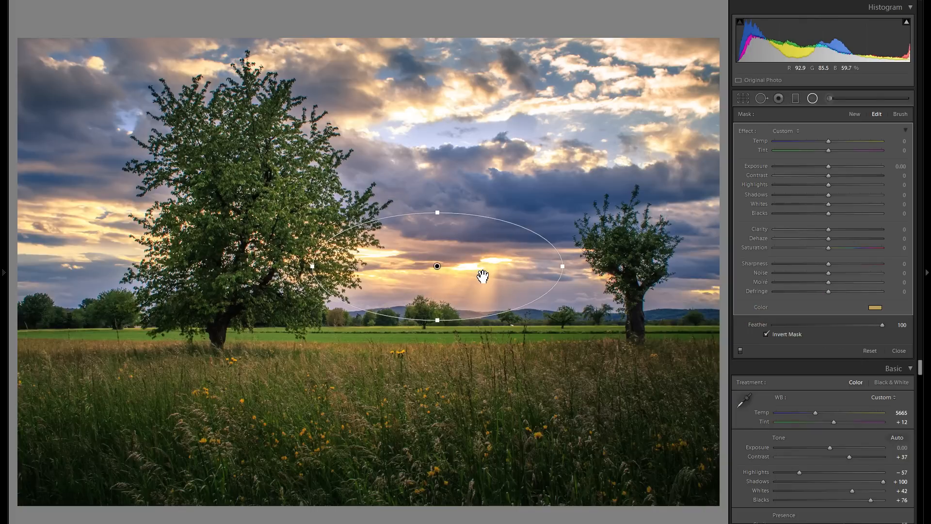
# Duplicate the golden radial filter onto the bright clouds in the upper-right sky, enlarge it, and tint it cyan with hue 188.
pyautogui.rightClick(479, 276)
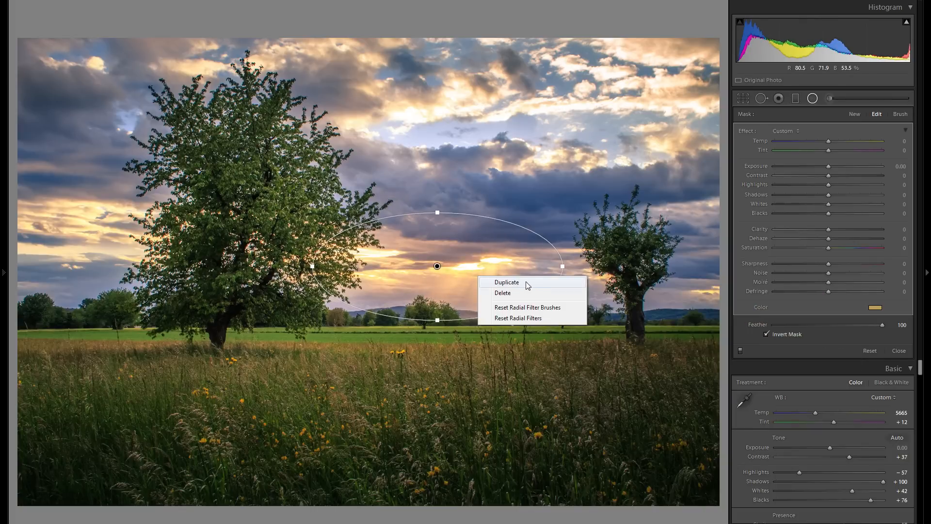
pyautogui.moveTo(470, 278); pyautogui.dragTo(515, 229)
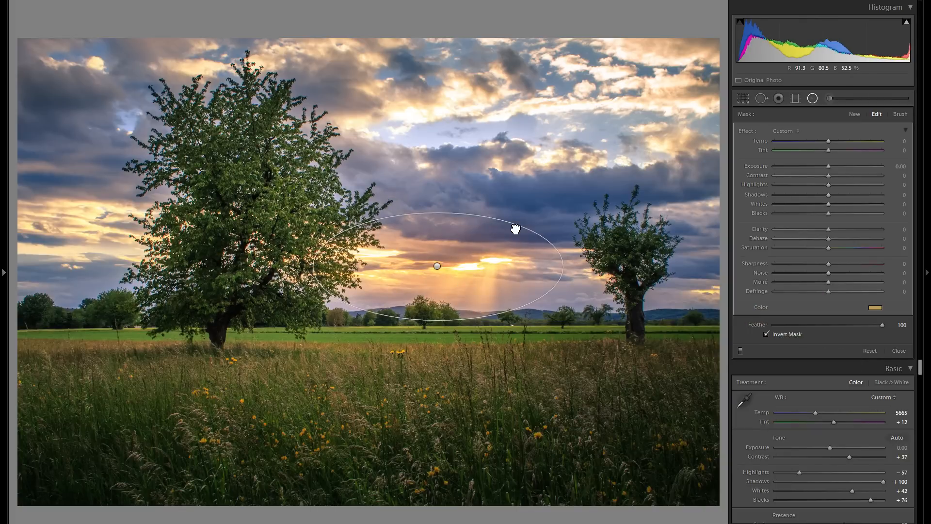
pyautogui.moveTo(516, 229); pyautogui.dragTo(540, 112)
pyautogui.moveTo(357, 109); pyautogui.dragTo(353, 109)
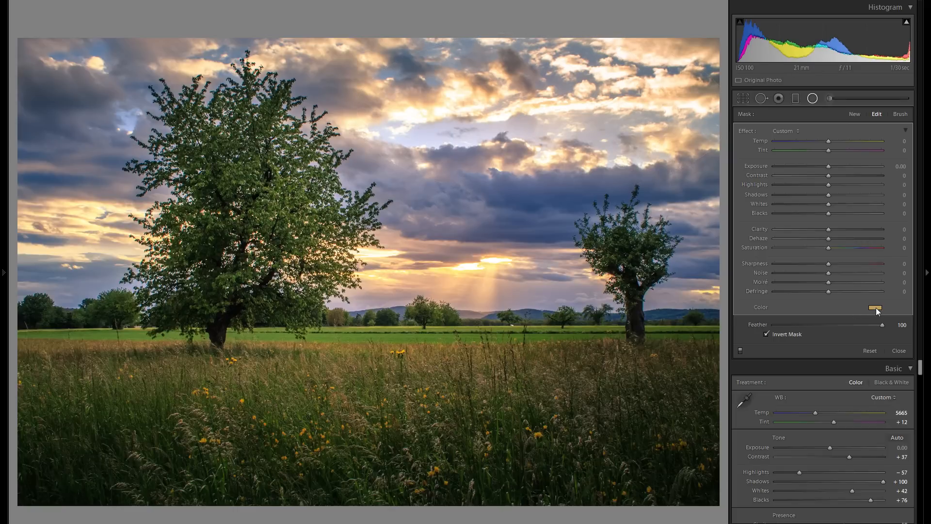
pyautogui.click(875, 307)
pyautogui.moveTo(824, 324); pyautogui.dragTo(830, 327)
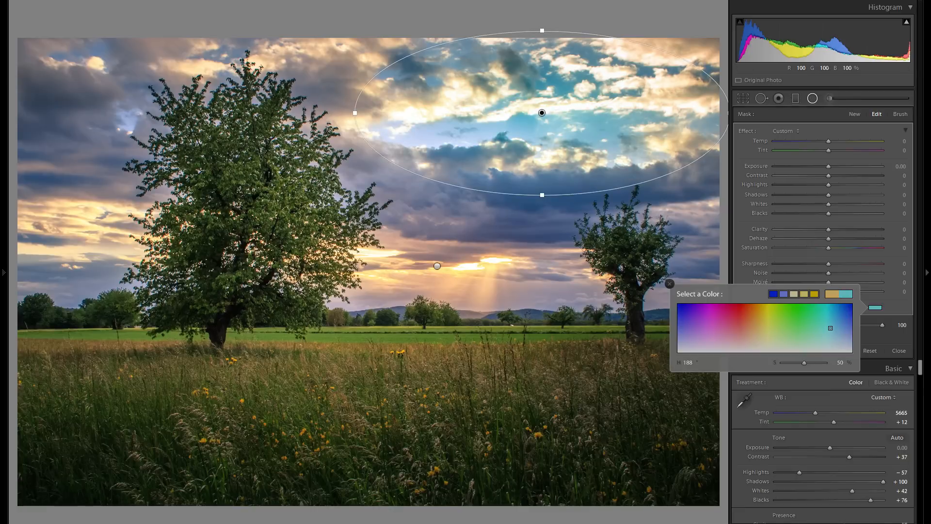
# Widen the cyan radial filter towards the large tree and reduce its tint saturation to 20.
pyautogui.moveTo(355, 113); pyautogui.dragTo(263, 109)
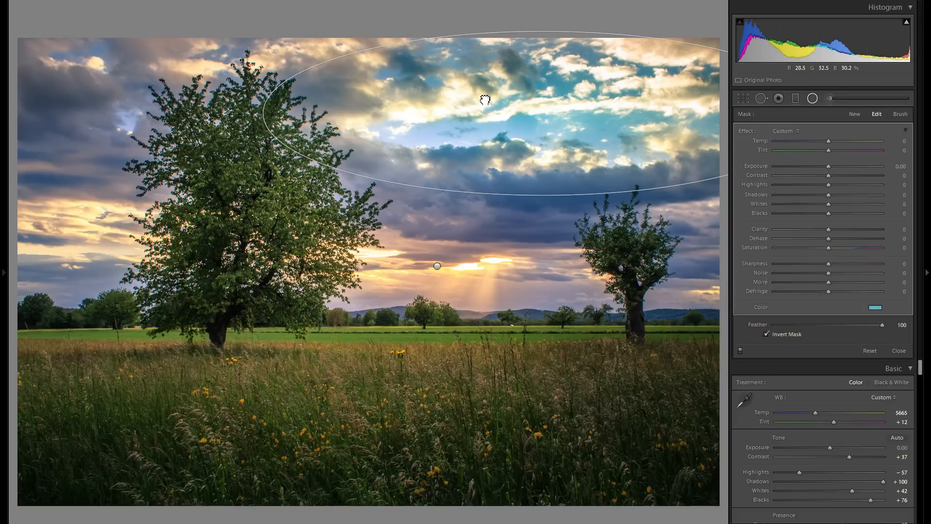
pyautogui.click(875, 307)
pyautogui.moveTo(830, 328); pyautogui.dragTo(829, 342)
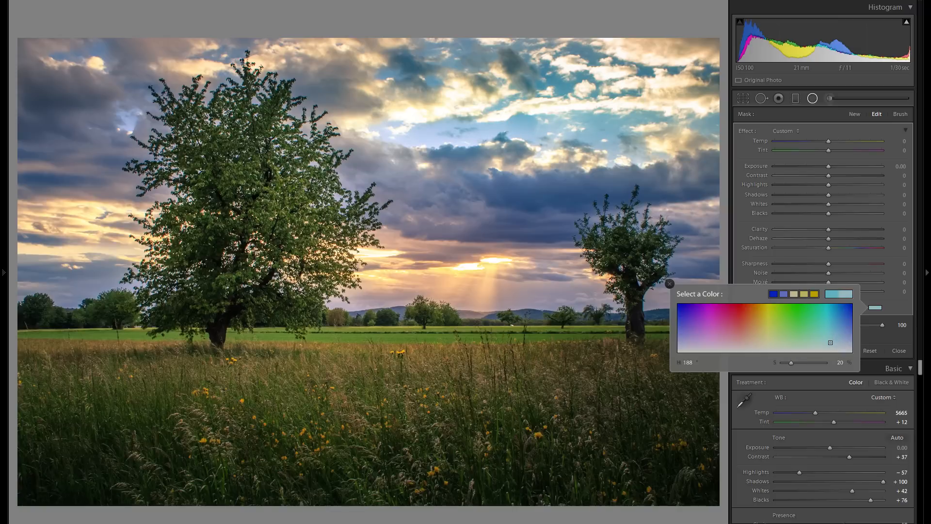
pyautogui.click(669, 284)
# Duplicate the cyan radial filter onto the dark cloud band above the small tree, flatten it, and tint it purple with hue 272.
pyautogui.rightClick(608, 131)
pyautogui.click(641, 136)
pyautogui.moveTo(541, 104); pyautogui.dragTo(538, 192)
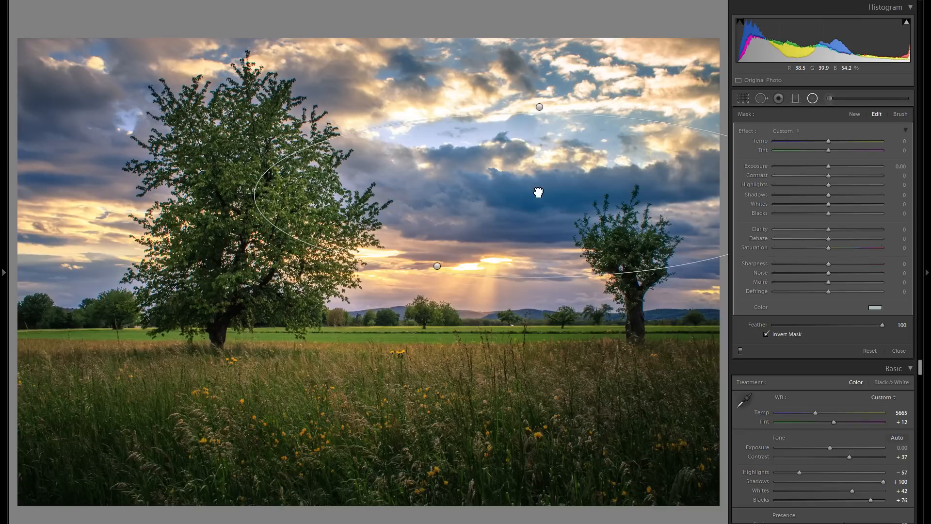
pyautogui.moveTo(534, 113); pyautogui.dragTo(560, 183)
pyautogui.click(875, 308)
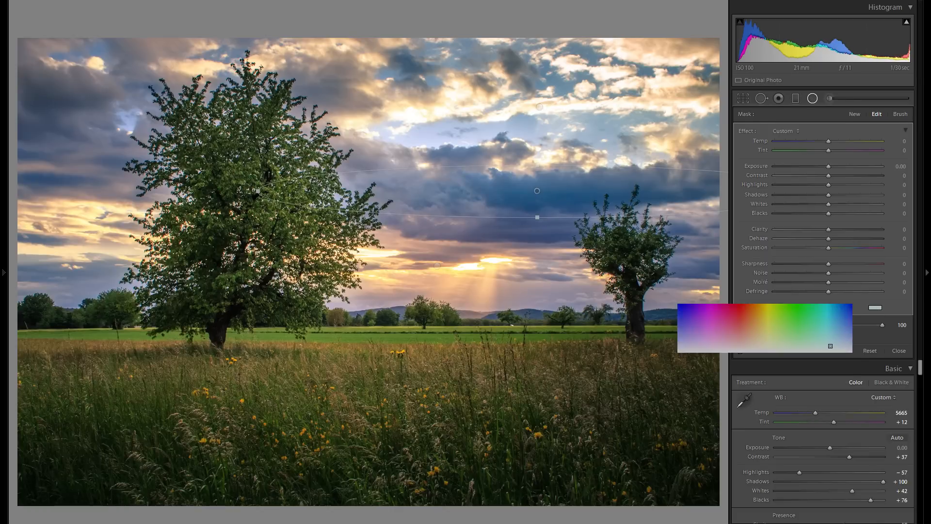
pyautogui.click(707, 330)
pyautogui.click(699, 331)
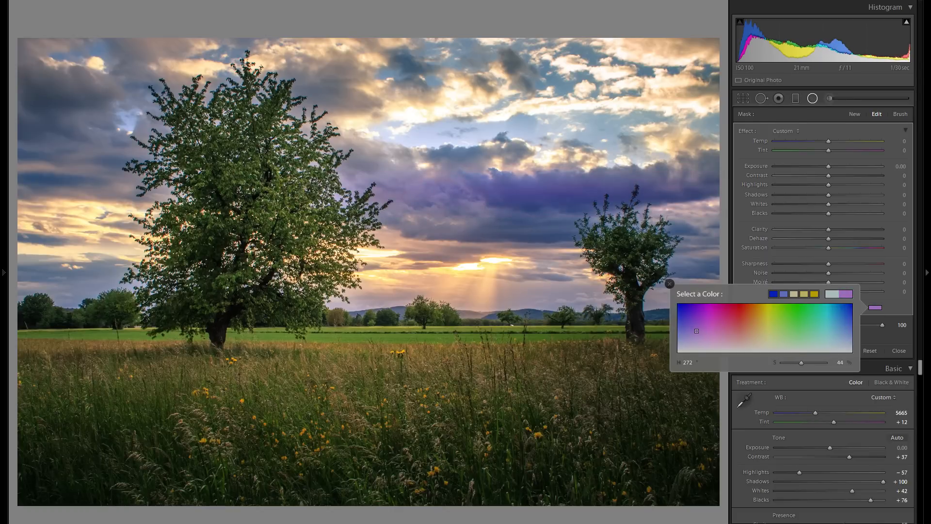
pyautogui.click(669, 283)
# Adjust the height of the purple radial filter over the dark clouds and lower its tint saturation to 31.
pyautogui.moveTo(540, 165); pyautogui.dragTo(541, 148)
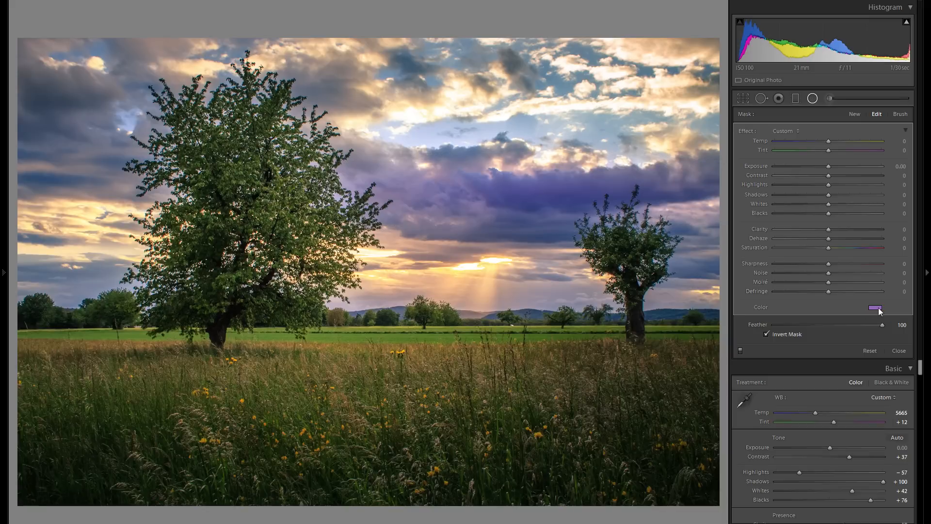
pyautogui.click(875, 307)
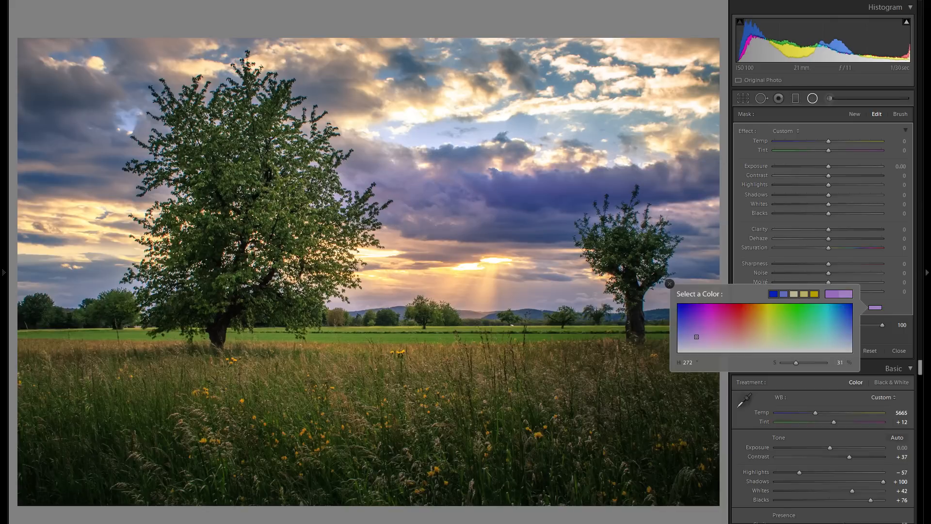
pyautogui.click(876, 307)
# Duplicate the purple radial filter onto the glowing clouds left of the large tree, making it taller and narrower.
pyautogui.rightClick(624, 202)
pyautogui.press('Escape')
pyautogui.moveTo(622, 206); pyautogui.dragTo(142, 231)
pyautogui.moveTo(56, 174); pyautogui.dragTo(57, 145)
pyautogui.moveTo(110, 196); pyautogui.dragTo(125, 208)
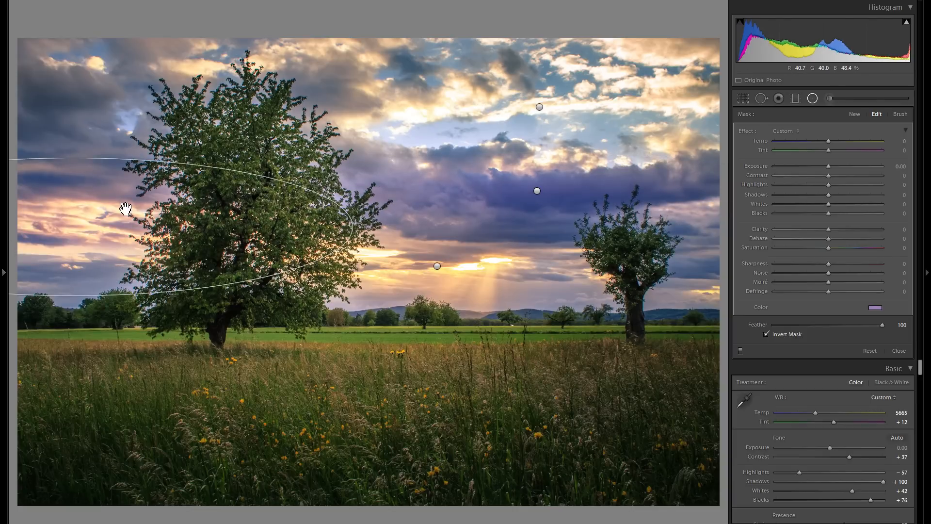
pyautogui.moveTo(352, 226); pyautogui.dragTo(273, 226)
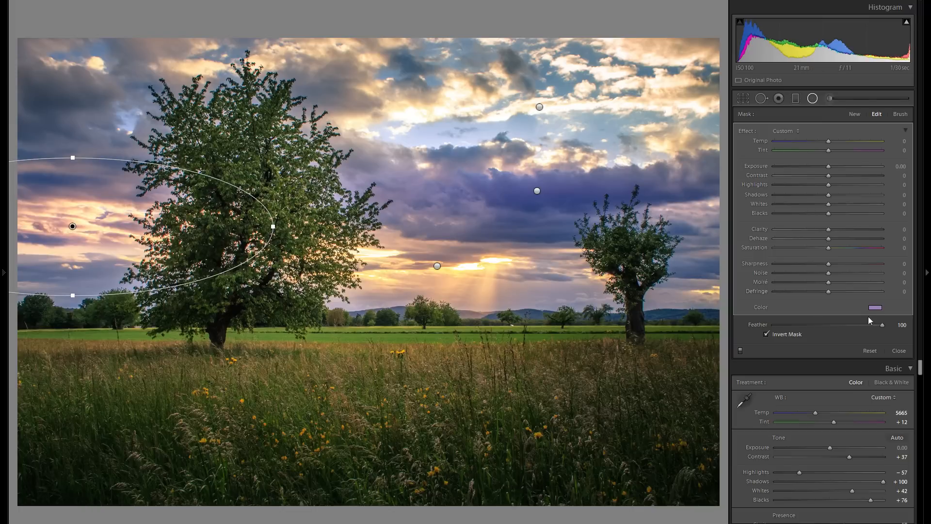
# Change the tint of the radial filter left of the large tree to a warm tone with hue 31 and saturation 24.
pyautogui.click(874, 308)
pyautogui.moveTo(696, 336)
pyautogui.mouseDown()
pyautogui.moveTo(763, 320)
pyautogui.moveTo(754, 323)
pyautogui.moveTo(754, 340)
pyautogui.mouseUp()
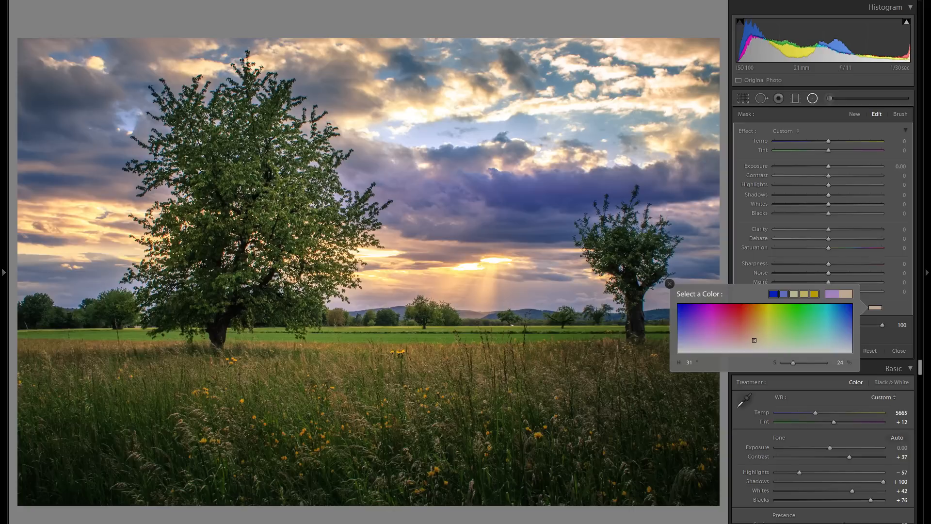
pyautogui.click(670, 284)
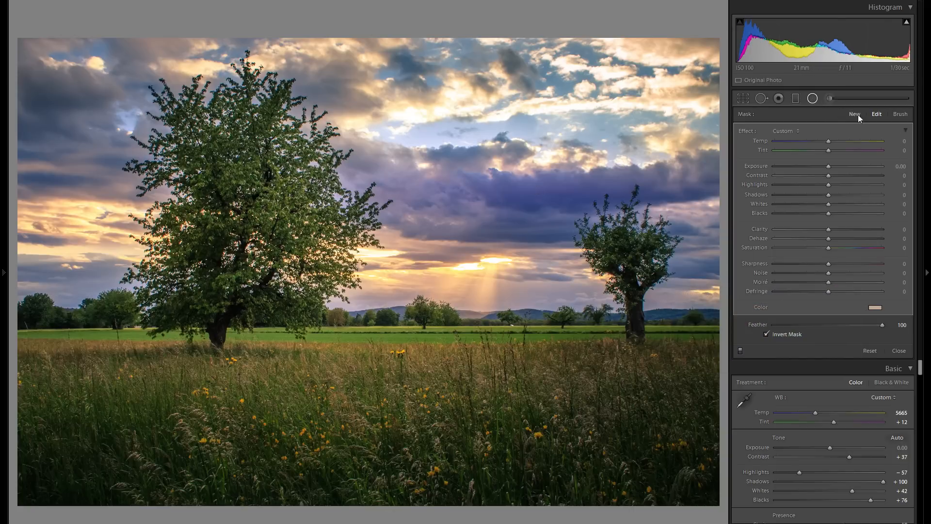
# Add a radial filter over the upper-left clouds, tint it softened violet-blue with hue 255, and compare the photo with and without the radial filters.
pyautogui.moveTo(20, 74); pyautogui.dragTo(152, 109)
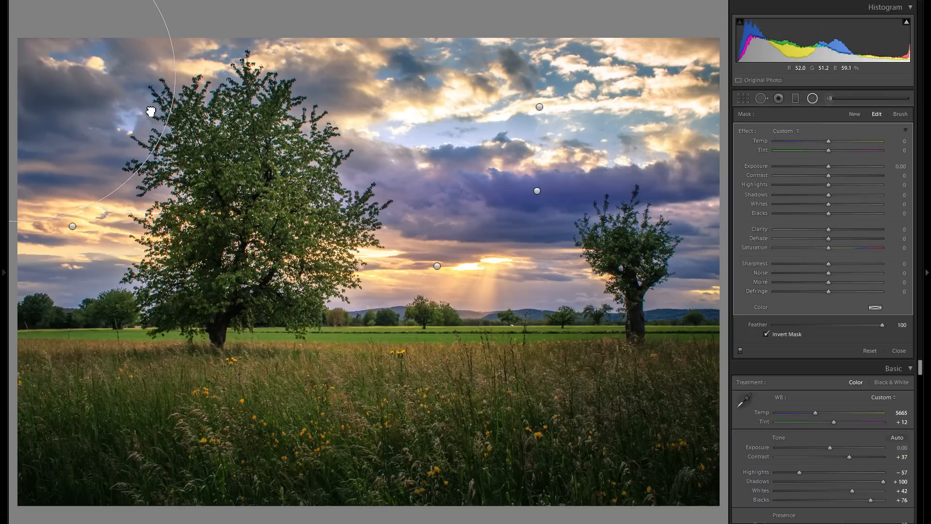
pyautogui.click(878, 307)
pyautogui.click(852, 319)
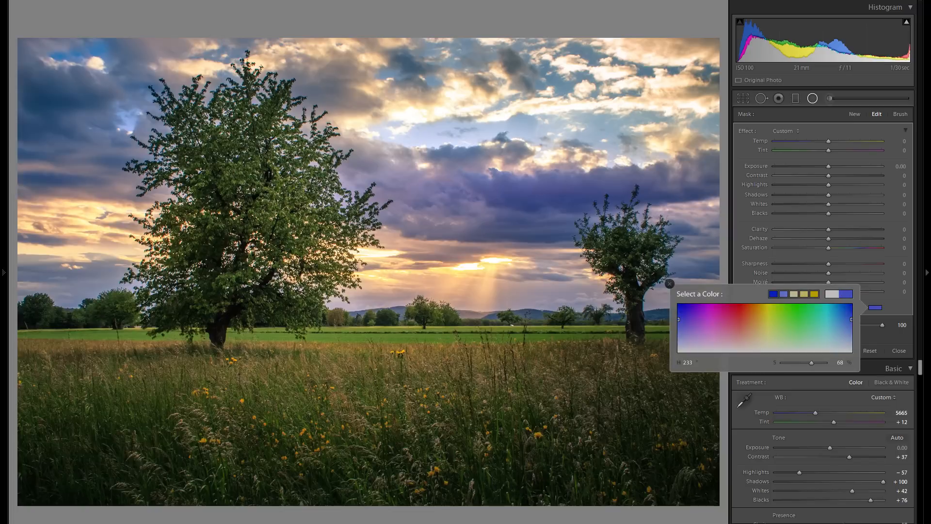
pyautogui.moveTo(852, 319); pyautogui.dragTo(683, 310)
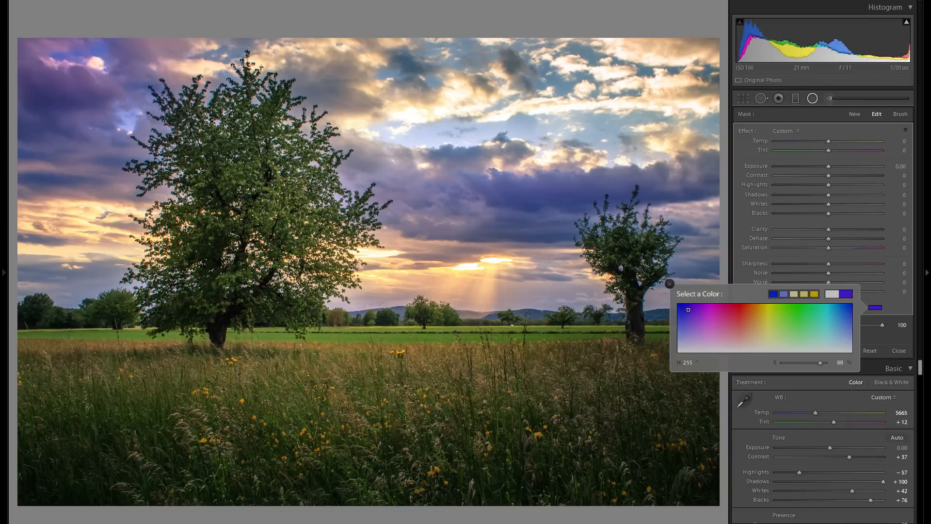
pyautogui.moveTo(688, 309); pyautogui.dragTo(688, 323)
pyautogui.click(670, 283)
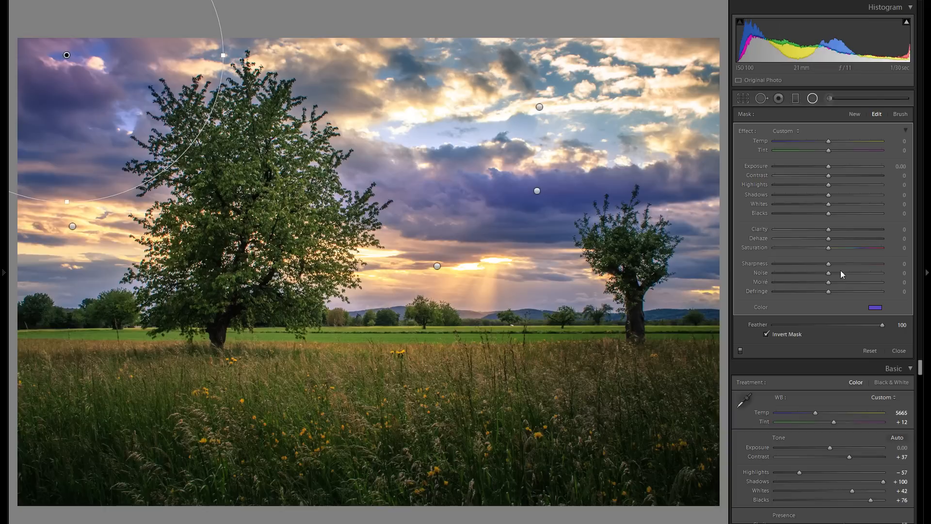
pyautogui.click(740, 350)
pyautogui.click(740, 350)
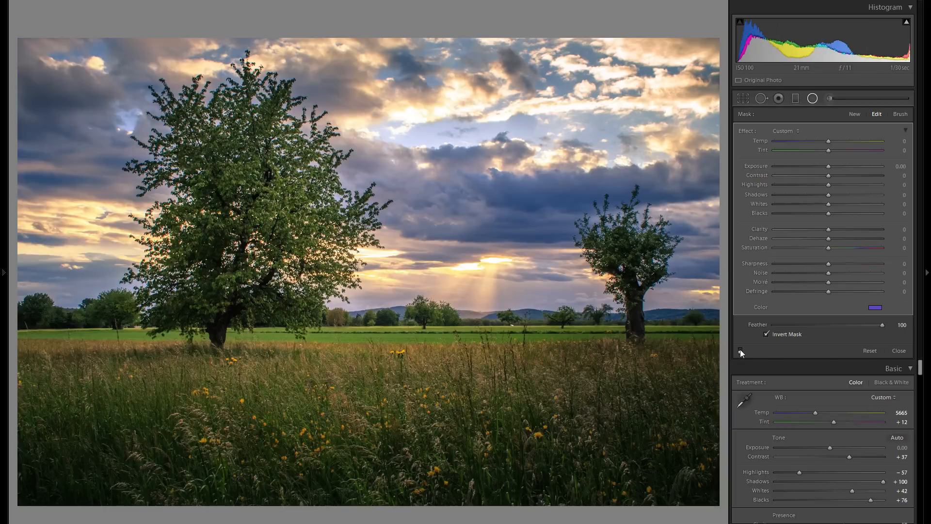
# Turn the radial filters back on and raise the gold-tinted radial filter's saturation to 61.
pyautogui.click(740, 350)
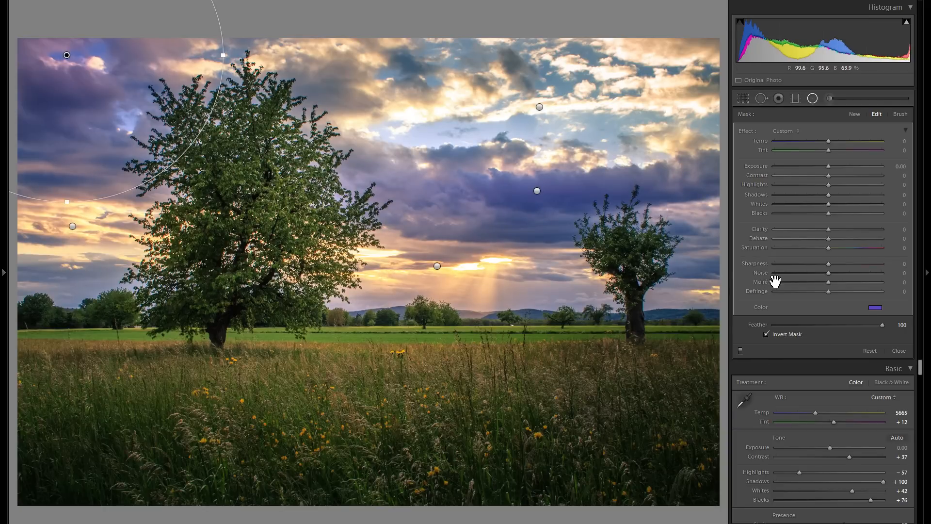
pyautogui.click(848, 251)
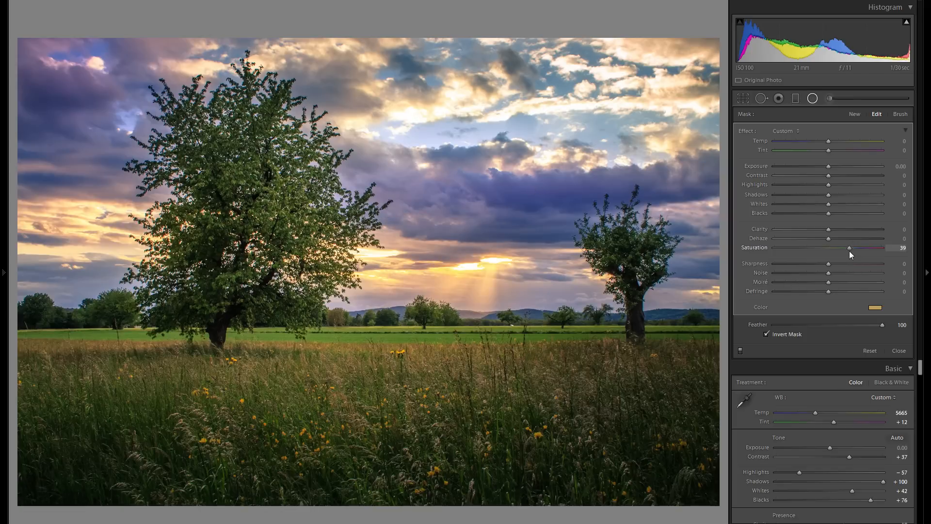
pyautogui.moveTo(861, 256); pyautogui.dragTo(860, 256)
# Compare the photo with and without the radial filters.
pyautogui.click(741, 350)
pyautogui.click(740, 350)
pyautogui.click(741, 350)
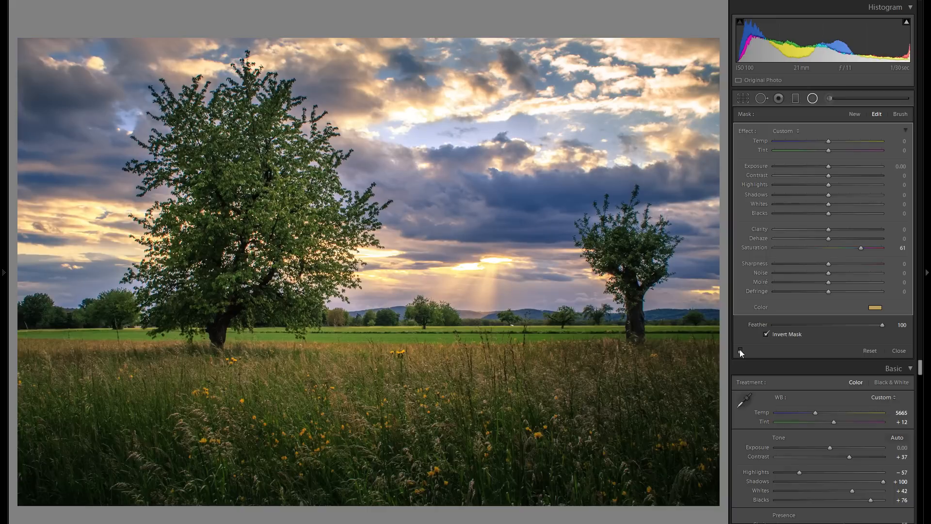
pyautogui.click(740, 350)
pyautogui.click(740, 350)
pyautogui.click(740, 350)
pyautogui.click(740, 350)
pyautogui.click(740, 350)
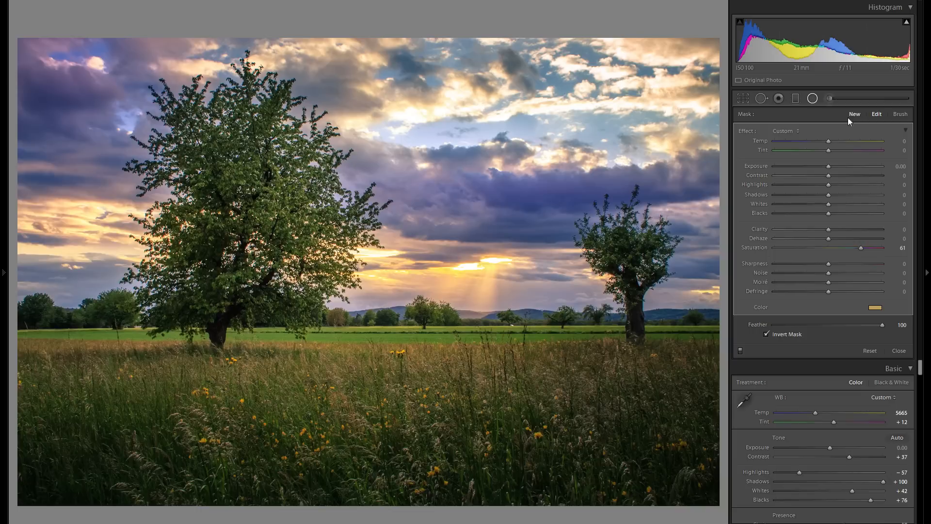
# Set up a new radial filter with exposure 0.45, whites 14 and a warm tint of hue 38 and saturation 31.
pyautogui.press('Return')
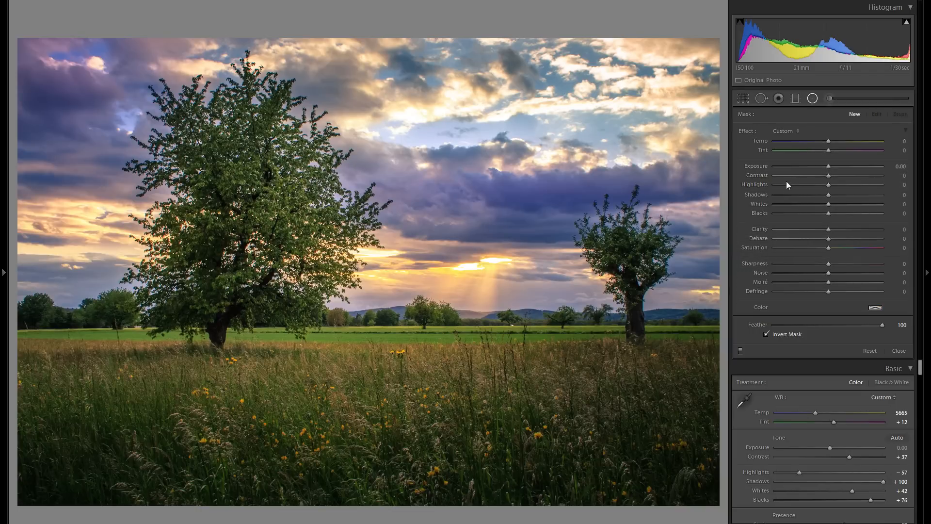
pyautogui.moveTo(827, 165); pyautogui.dragTo(826, 168)
pyautogui.moveTo(832, 164); pyautogui.dragTo(831, 166)
pyautogui.moveTo(829, 203); pyautogui.dragTo(835, 205)
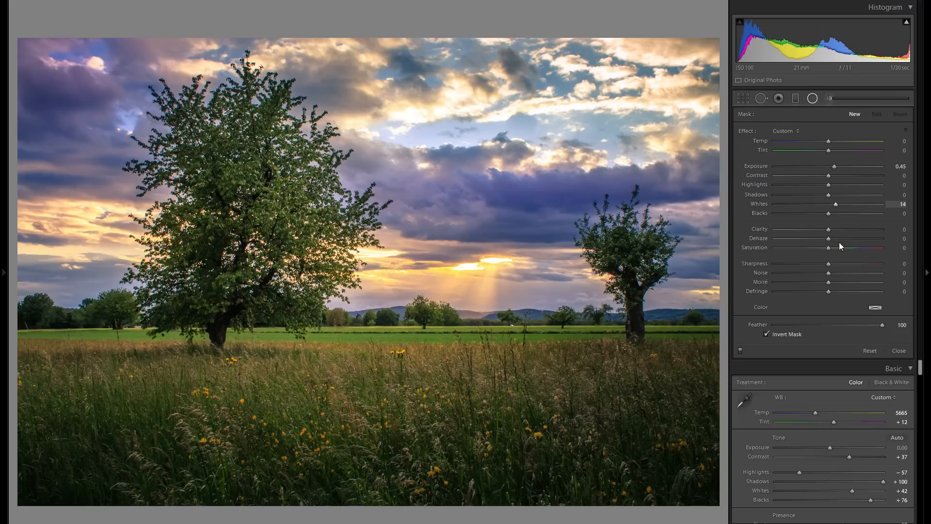
pyautogui.click(875, 308)
pyautogui.click(758, 333)
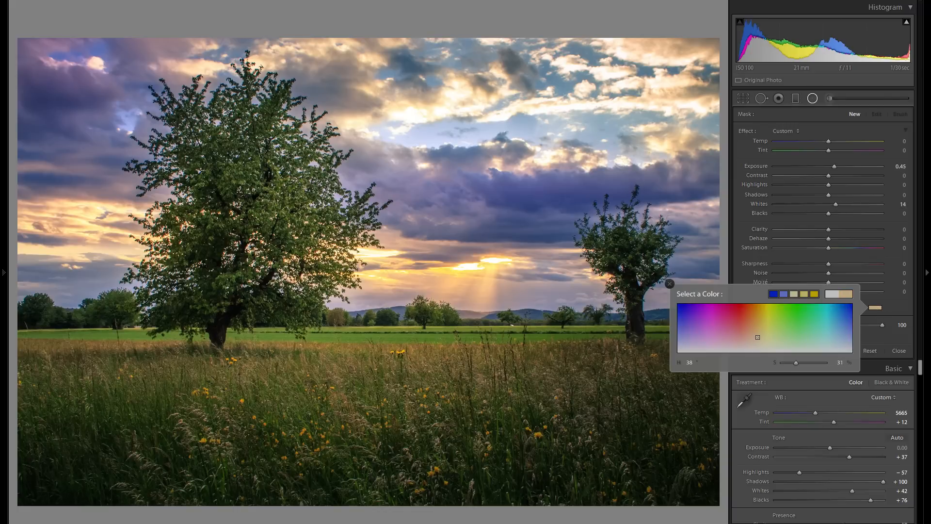
pyautogui.click(670, 284)
# Draw a wide, flat radial filter over the meadow edge beside the large tree's trunk and set its exposure to 0.27 and whites to 10.
pyautogui.moveTo(322, 345); pyautogui.dragTo(484, 387)
pyautogui.moveTo(417, 357)
pyautogui.mouseDown()
pyautogui.moveTo(444, 355)
pyautogui.moveTo(427, 356)
pyautogui.mouseUp()
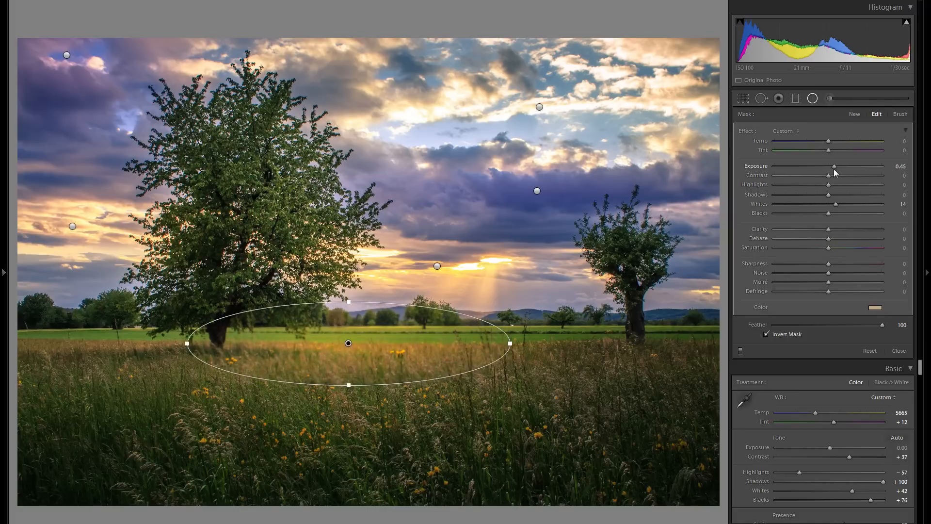
pyautogui.moveTo(832, 166); pyautogui.dragTo(831, 167)
pyautogui.moveTo(836, 205); pyautogui.dragTo(834, 204)
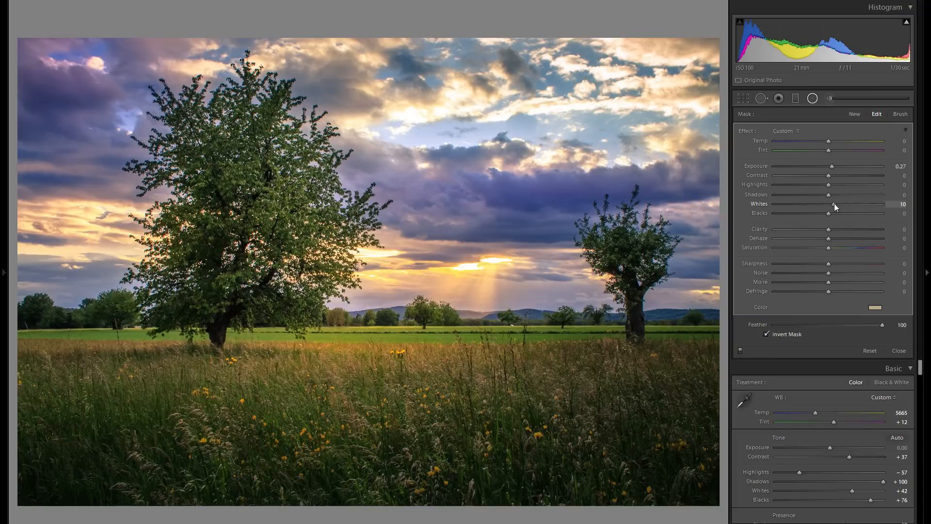
# Duplicate the warm meadow radial filter onto the grass below the small tree and onto the far-left grass.
pyautogui.rightClick(408, 346)
pyautogui.click(359, 343)
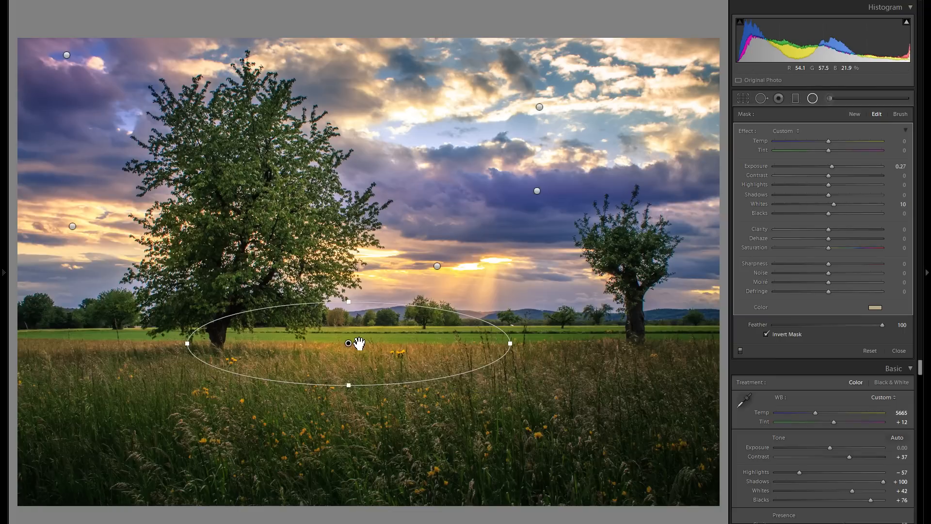
pyautogui.moveTo(359, 342); pyautogui.dragTo(589, 382)
pyautogui.rightClick(597, 381)
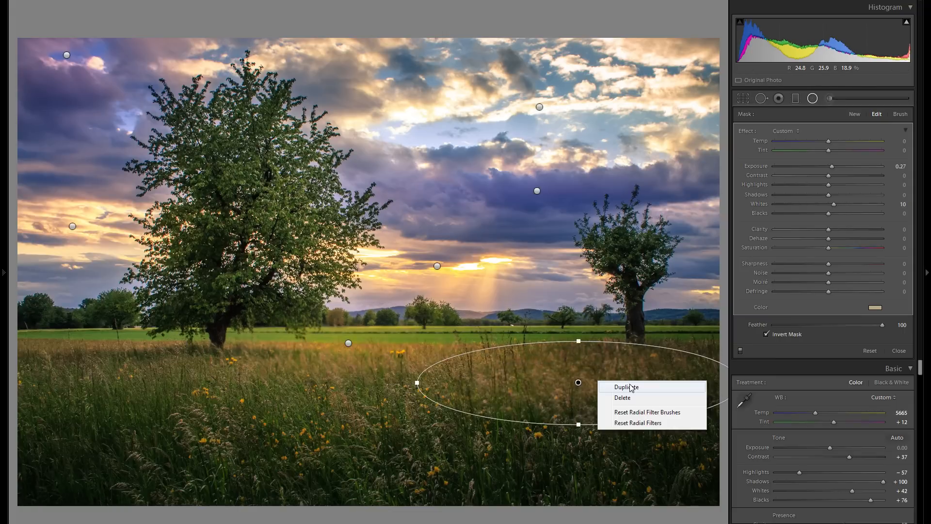
pyautogui.click(631, 386)
pyautogui.moveTo(562, 355); pyautogui.dragTo(125, 352)
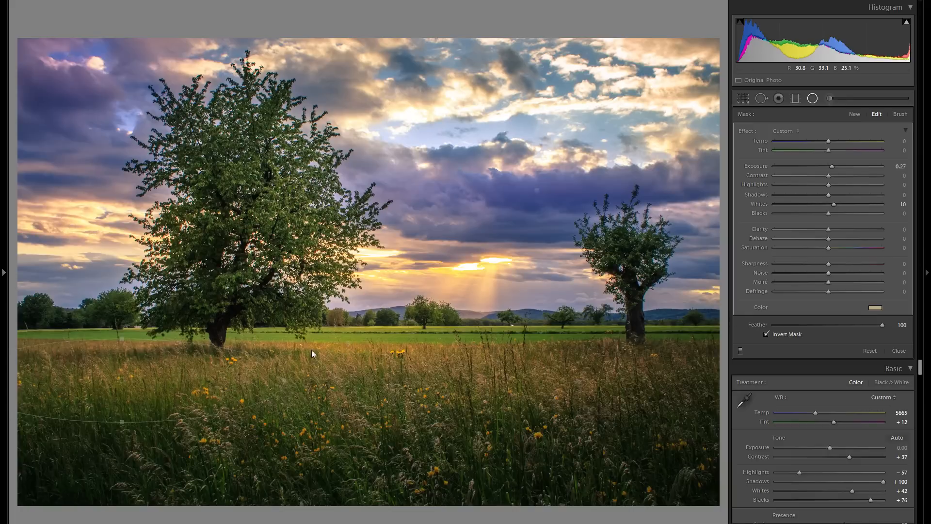
# Duplicate the warm radial filter onto the distant trees at the photo's left edge and onto the clouds between the two trees, checking its tint.
pyautogui.rightClick(184, 365)
pyautogui.click(212, 373)
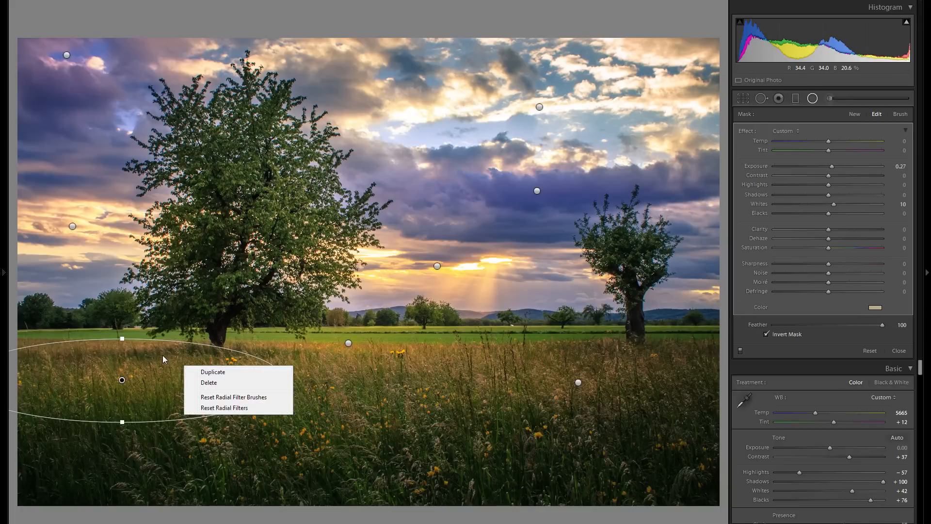
pyautogui.moveTo(148, 320); pyautogui.dragTo(143, 314)
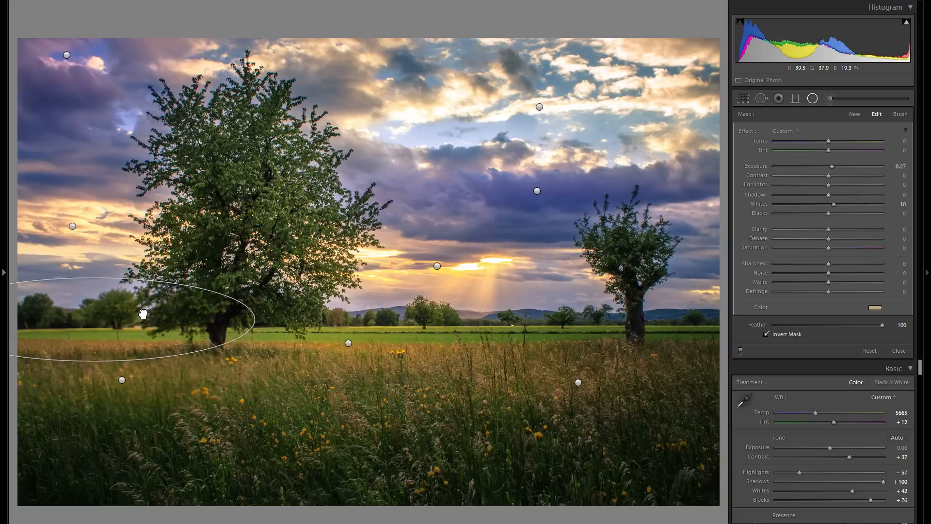
pyautogui.rightClick(152, 307)
pyautogui.click(169, 315)
pyautogui.moveTo(140, 323); pyautogui.dragTo(471, 158)
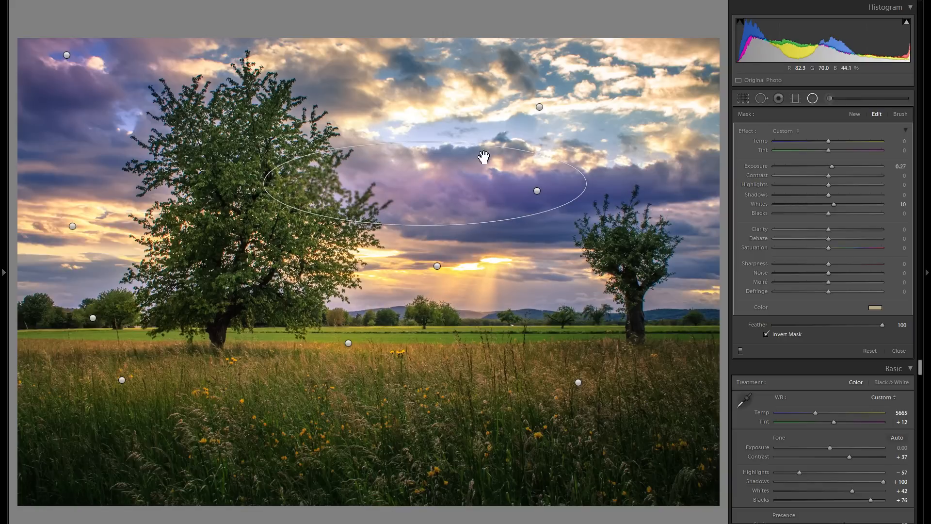
pyautogui.click(871, 309)
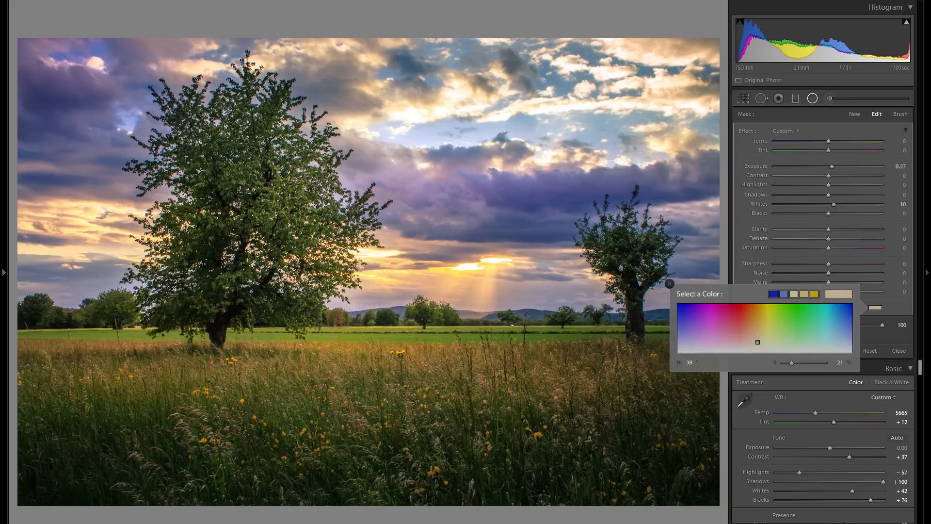
pyautogui.click(670, 284)
# Duplicate the warm radial filter onto the small tree, narrow it to the crown, and set exposure to 0.34 and whites to 48.
pyautogui.rightClick(426, 180)
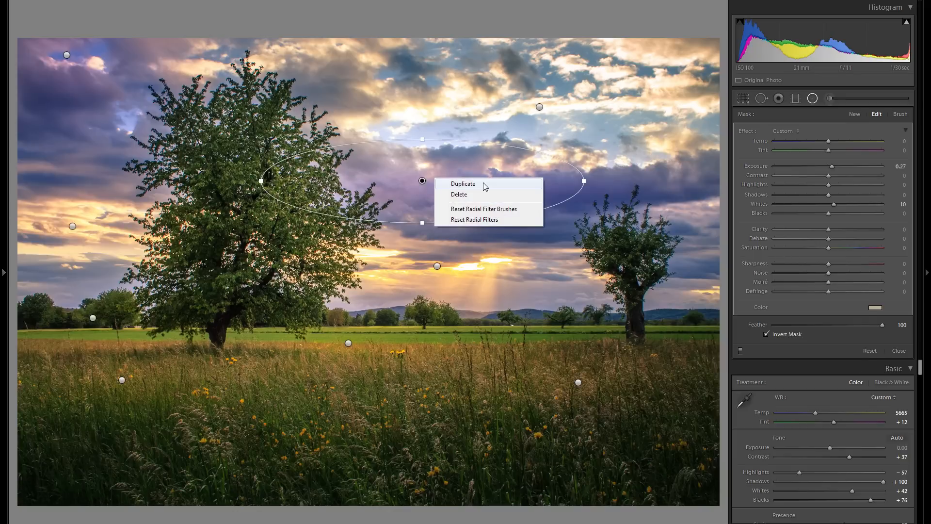
pyautogui.click(483, 183)
pyautogui.moveTo(677, 210); pyautogui.dragTo(620, 252)
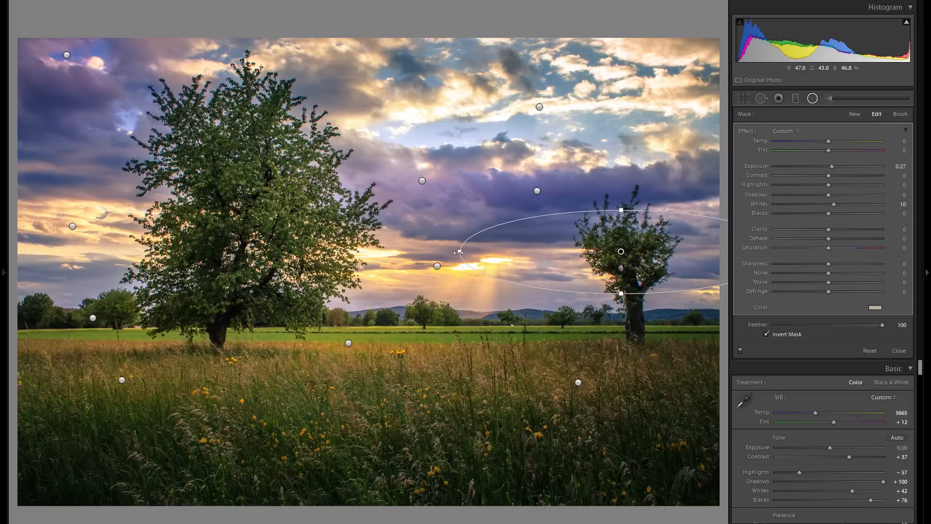
pyautogui.moveTo(461, 251); pyautogui.dragTo(569, 251)
pyautogui.moveTo(832, 166); pyautogui.dragTo(833, 165)
pyautogui.moveTo(833, 203); pyautogui.dragTo(855, 204)
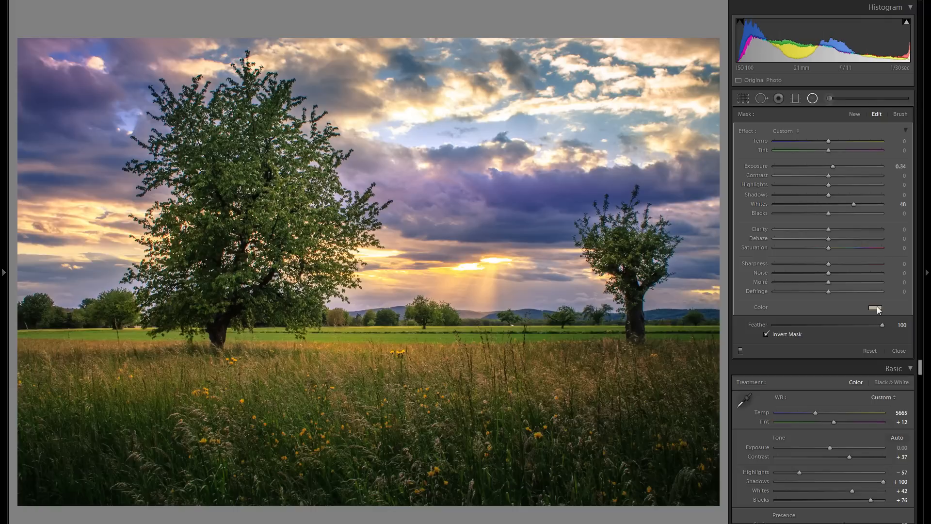
pyautogui.click(875, 307)
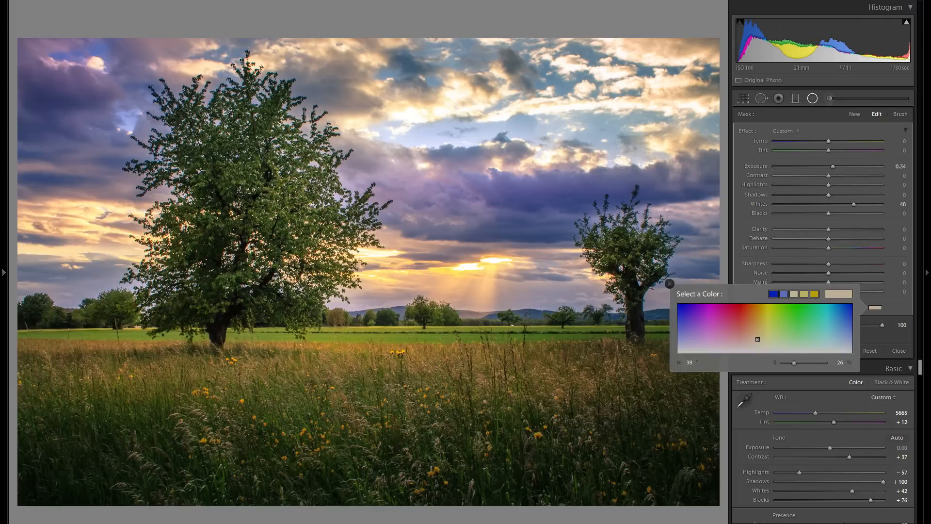
pyautogui.click(629, 243)
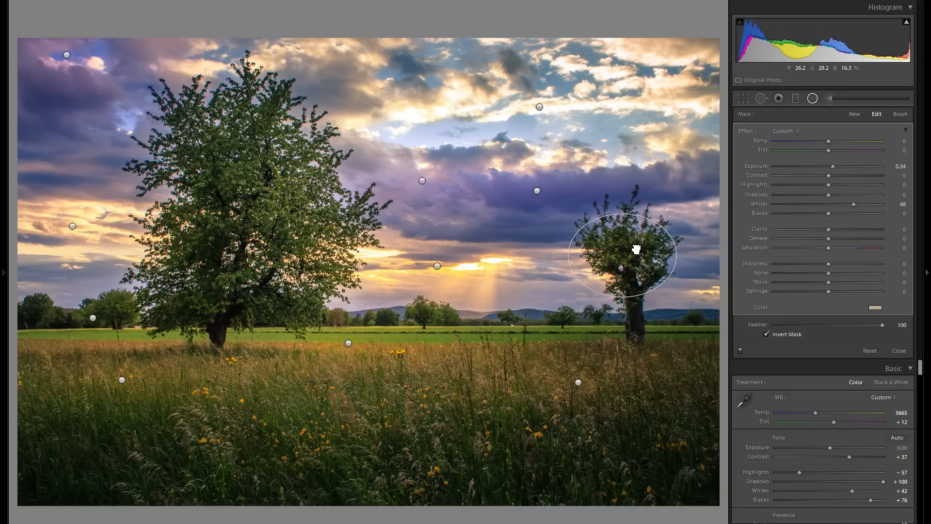
# Duplicate the small tree's radial filter onto the upper-left, right-centre and lower-left parts of the large tree's crown.
pyautogui.rightClick(632, 241)
pyautogui.click(661, 245)
pyautogui.moveTo(178, 196); pyautogui.dragTo(237, 160)
pyautogui.rightClick(236, 159)
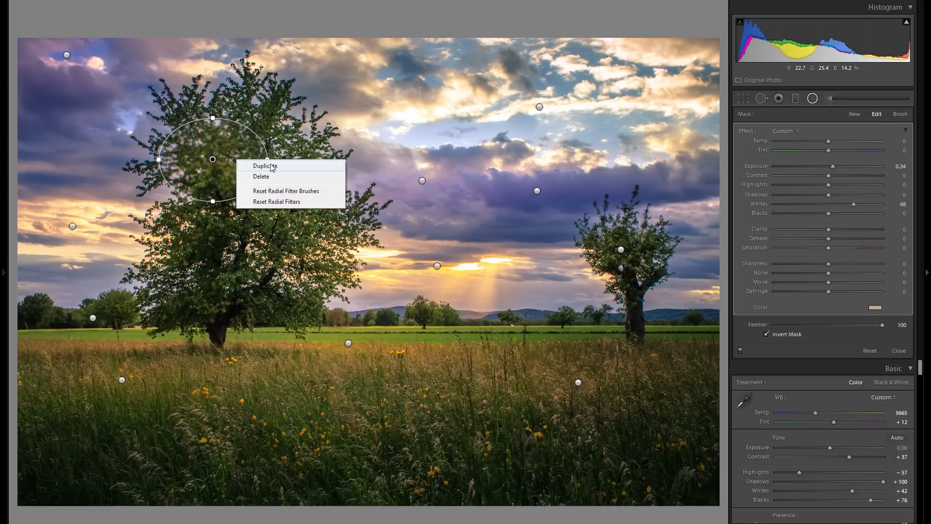
pyautogui.click(271, 167)
pyautogui.moveTo(237, 154); pyautogui.dragTo(313, 228)
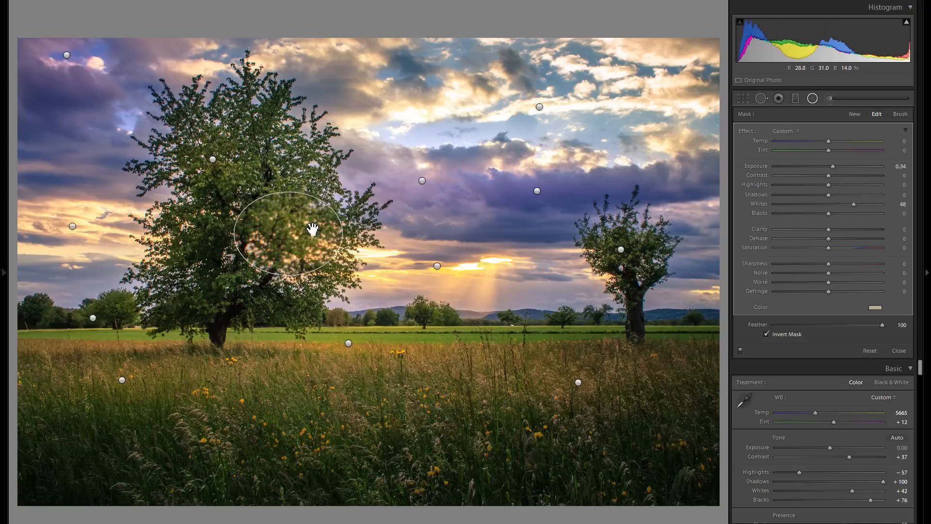
pyautogui.rightClick(313, 228)
pyautogui.click(208, 291)
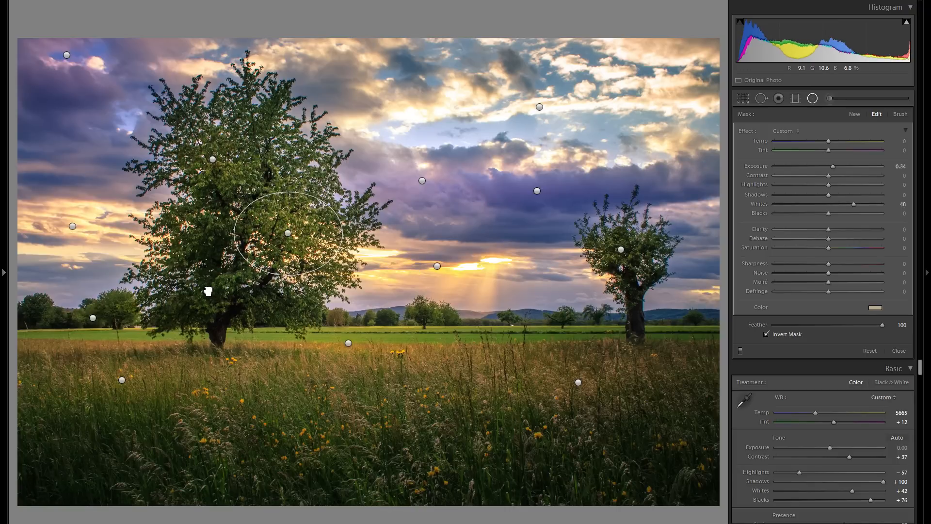
# Duplicate the tree radial filter onto the distant trees below the sun, flatten it, and set whites to 24 and exposure to 0.23.
pyautogui.rightClick(207, 286)
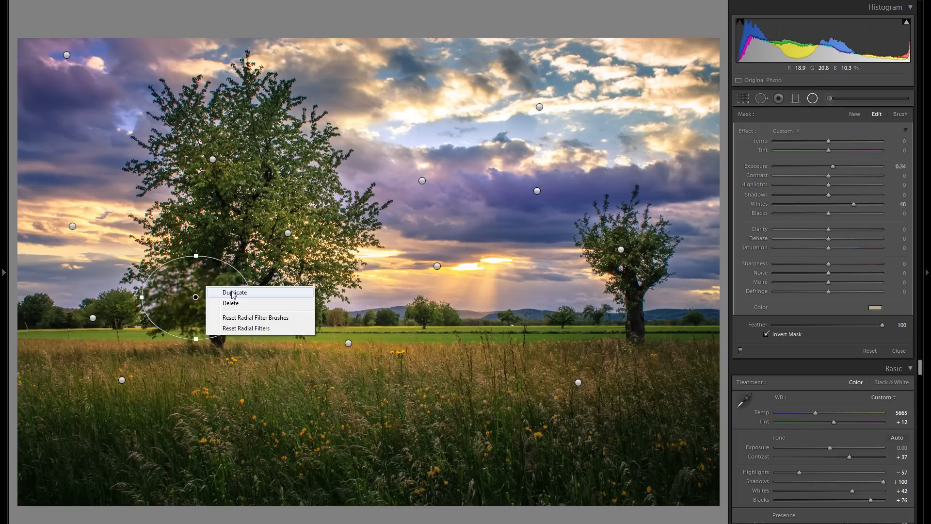
pyautogui.click(263, 292)
pyautogui.moveTo(263, 279); pyautogui.dragTo(426, 315)
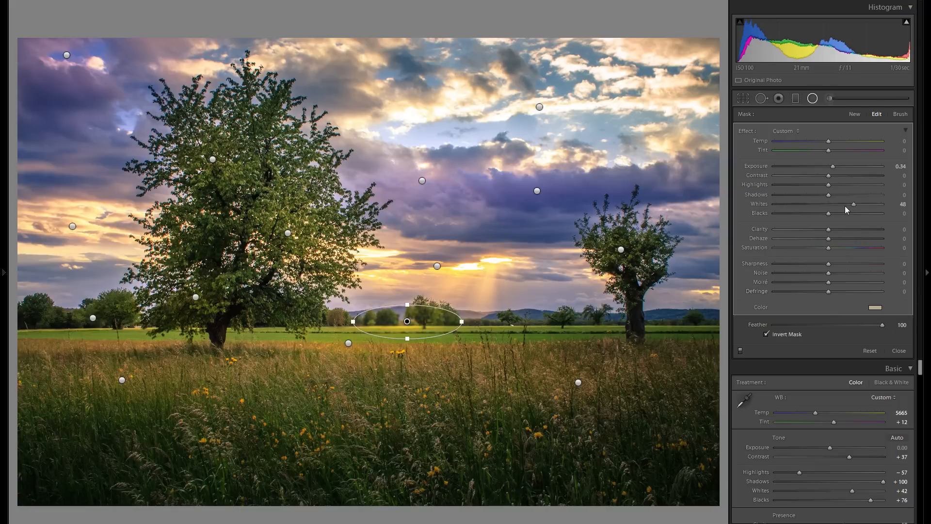
pyautogui.click(841, 204)
pyautogui.click(831, 166)
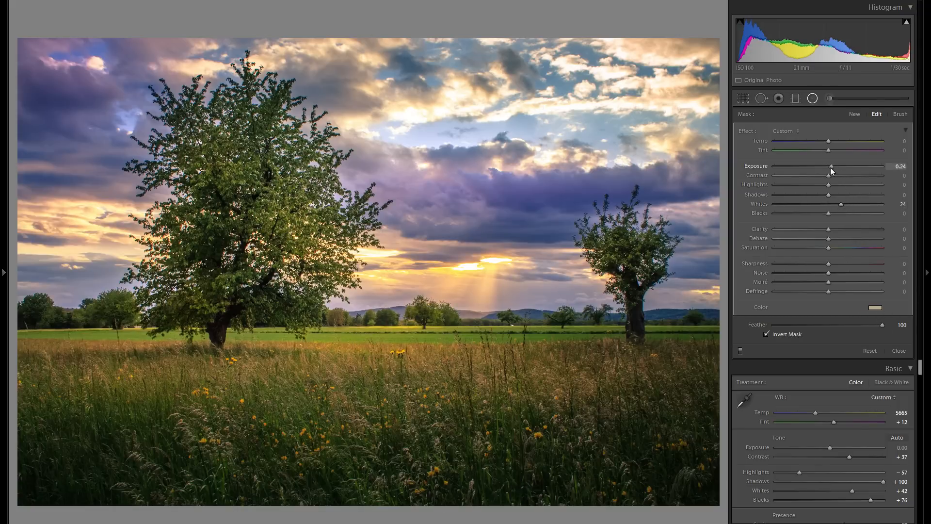
# Duplicate the radial filter onto the yellow flowers in the left foreground, adjust its size, and place another copy on the right-centre foreground grass.
pyautogui.rightClick(449, 320)
pyautogui.moveTo(312, 419); pyautogui.dragTo(272, 356)
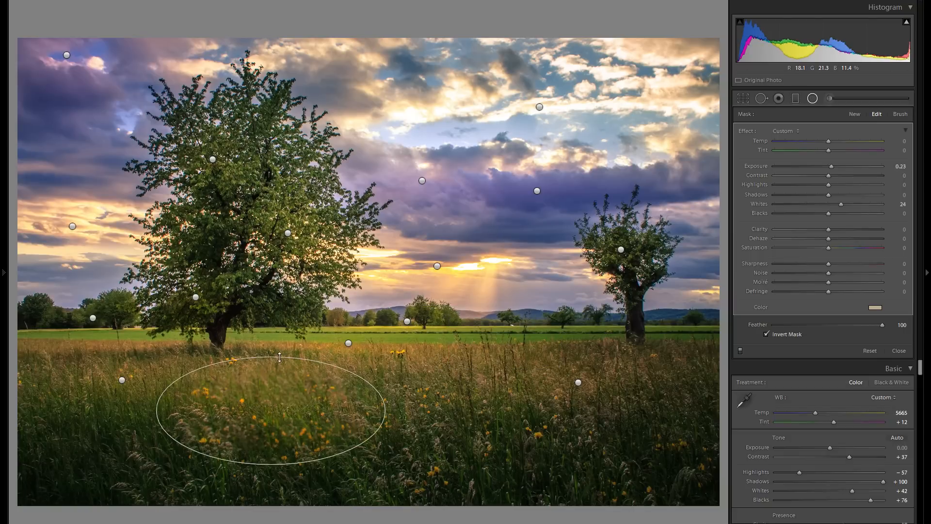
pyautogui.moveTo(384, 411); pyautogui.dragTo(301, 410)
pyautogui.rightClick(290, 400)
pyautogui.moveTo(469, 398); pyautogui.dragTo(358, 243)
# Add another radial filter copy, enlarge it into a slightly tilted tall ellipse over the central meadow, and set exposure to 0.13 and whites to 15.
pyautogui.rightClick(494, 398)
pyautogui.moveTo(404, 267); pyautogui.dragTo(564, 267)
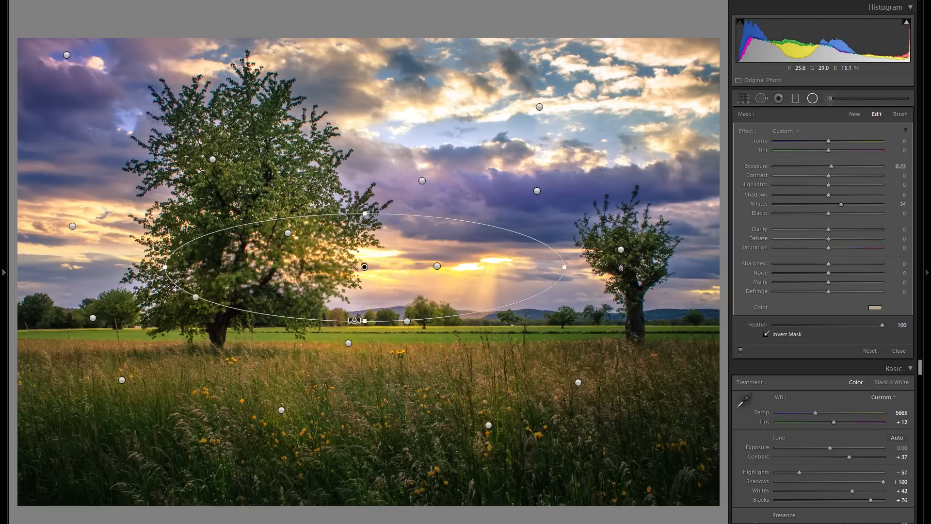
pyautogui.moveTo(365, 323); pyautogui.dragTo(366, 428)
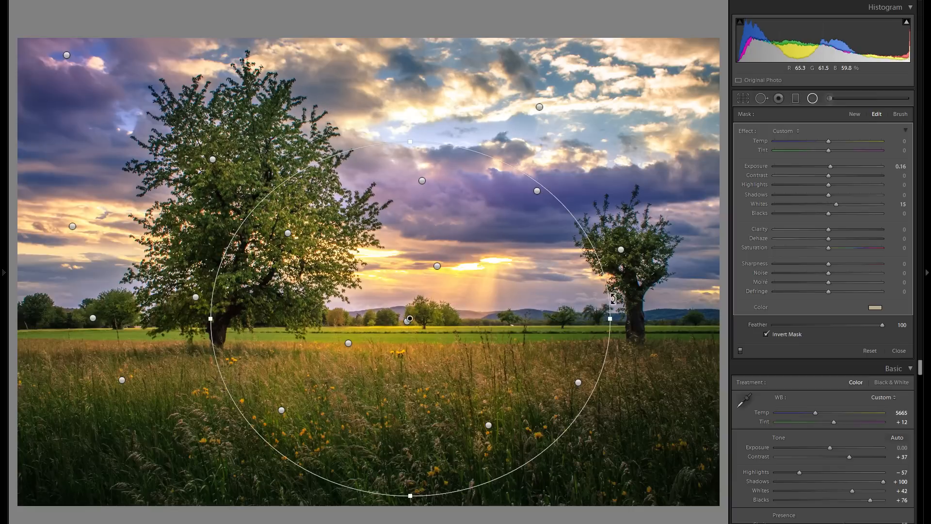
pyautogui.moveTo(609, 320); pyautogui.dragTo(559, 319)
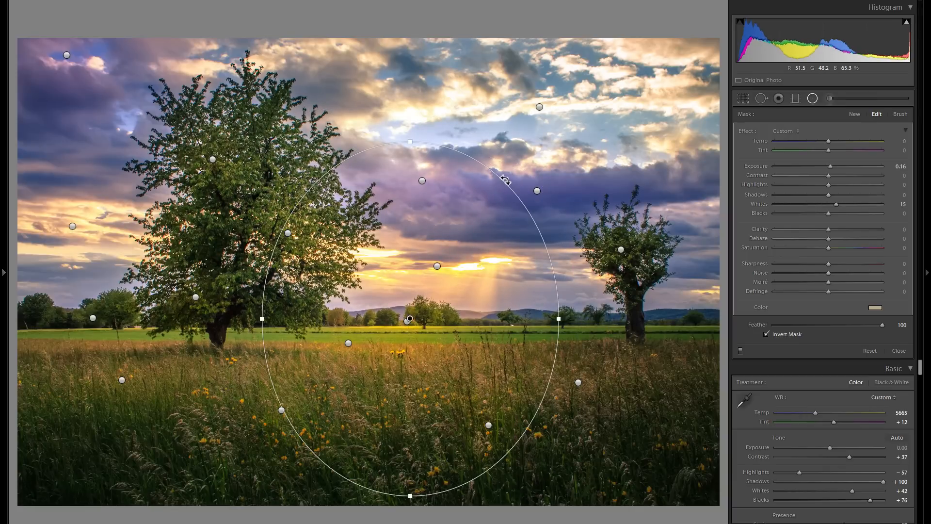
pyautogui.moveTo(544, 202); pyautogui.dragTo(490, 259)
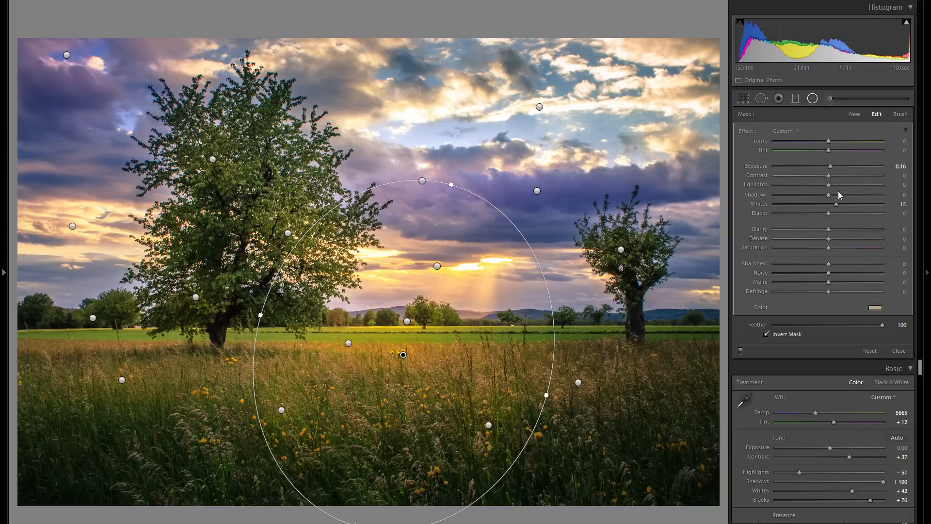
pyautogui.moveTo(830, 167); pyautogui.dragTo(829, 167)
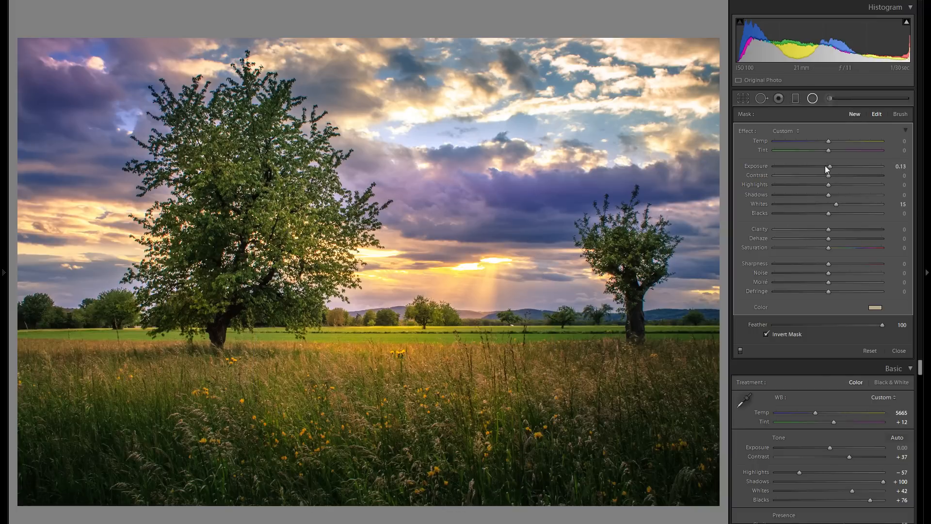
# Add a radial filter beneath the large tree with the colour tint removed, whites reset, exposure -0.52 and contrast 39.
pyautogui.click(875, 308)
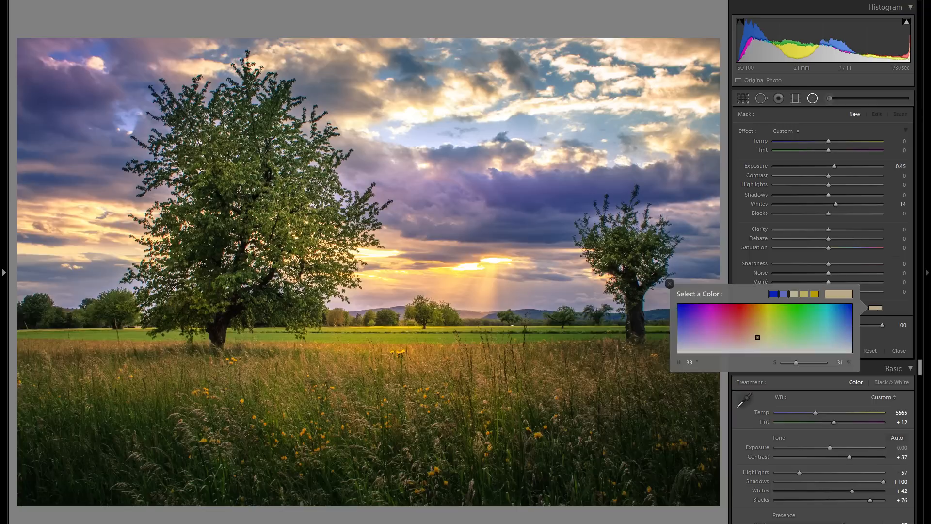
pyautogui.doubleClick(759, 204)
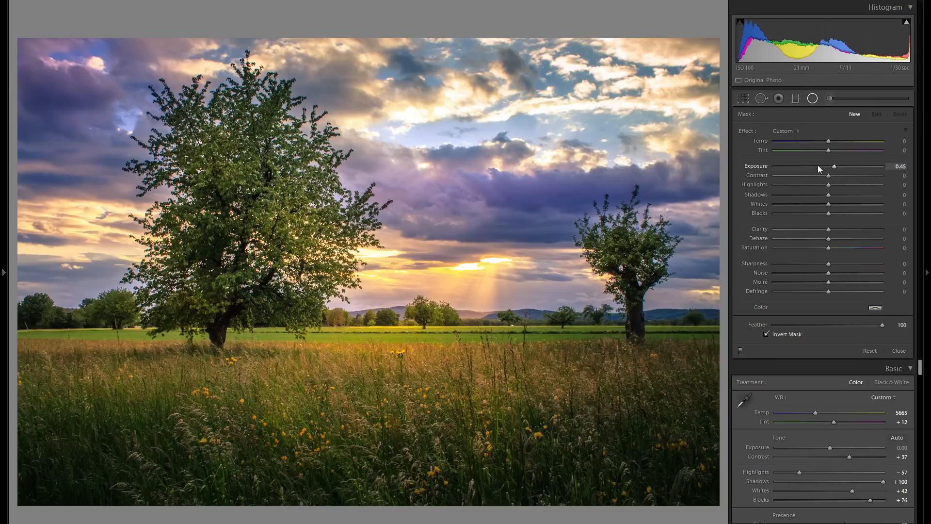
pyautogui.moveTo(821, 166); pyautogui.dragTo(825, 165)
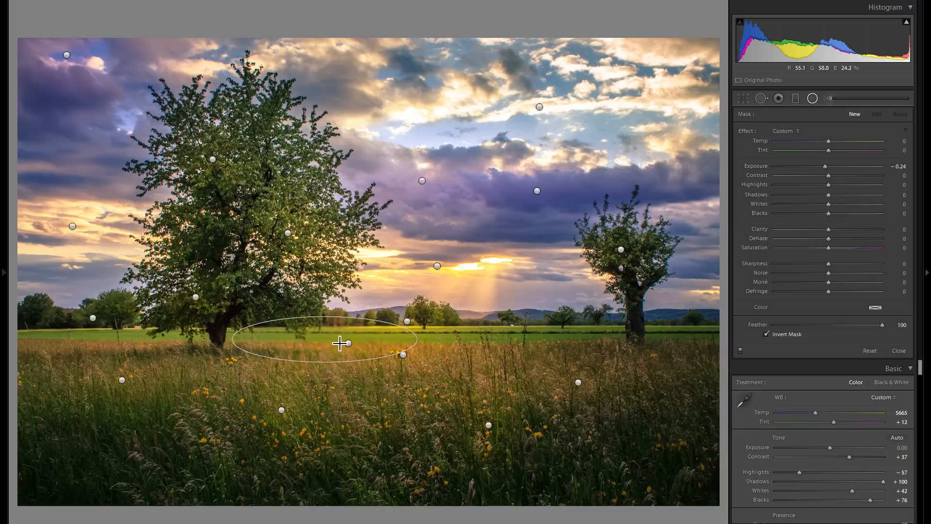
pyautogui.click(274, 349)
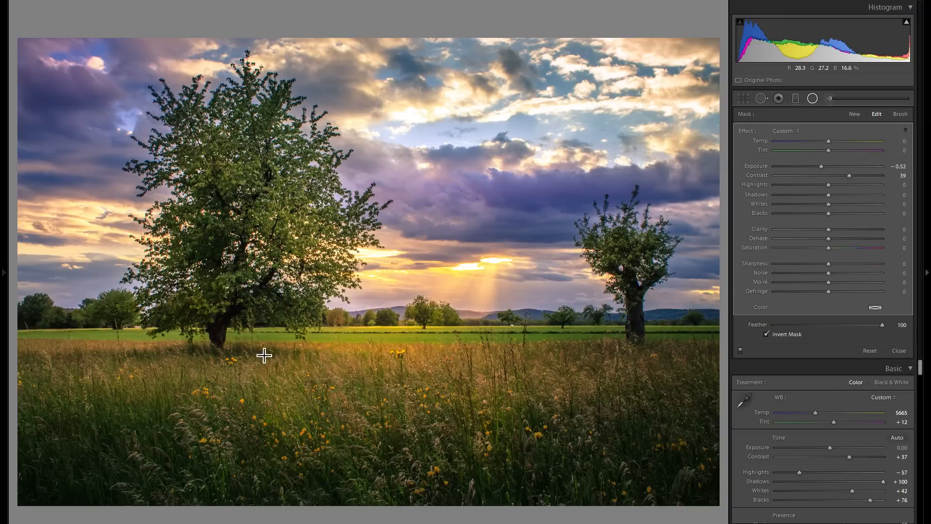
# Duplicate the darkening radial filter onto the grass beneath the small tree and set its contrast to 23.
pyautogui.rightClick(258, 350)
pyautogui.click(299, 358)
pyautogui.moveTo(299, 357); pyautogui.dragTo(654, 351)
pyautogui.click(841, 175)
pyautogui.rightClick(649, 353)
pyautogui.click(639, 359)
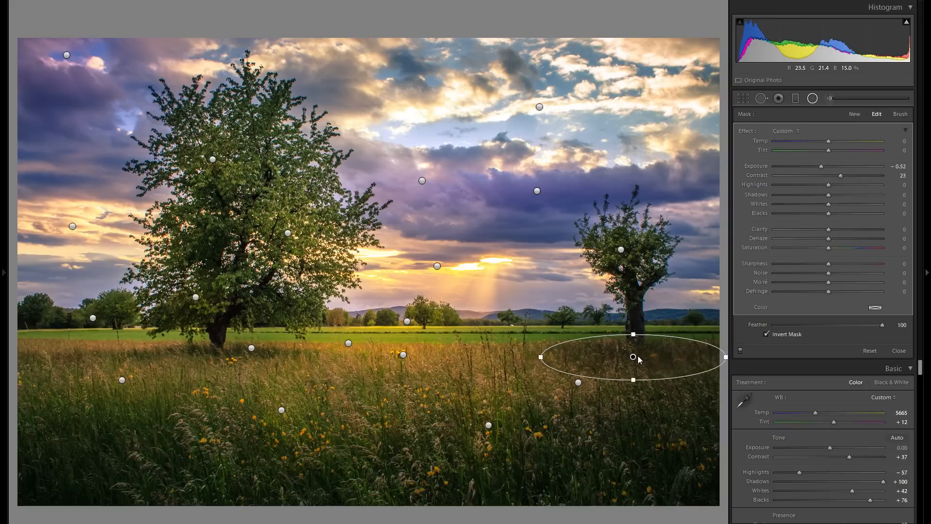
# Place a large tilted filter copy on the central meadow with exposure -0.42 and contrast 18, and a flattened copy on the distant trees near the small tree.
pyautogui.moveTo(426, 419); pyautogui.dragTo(370, 350)
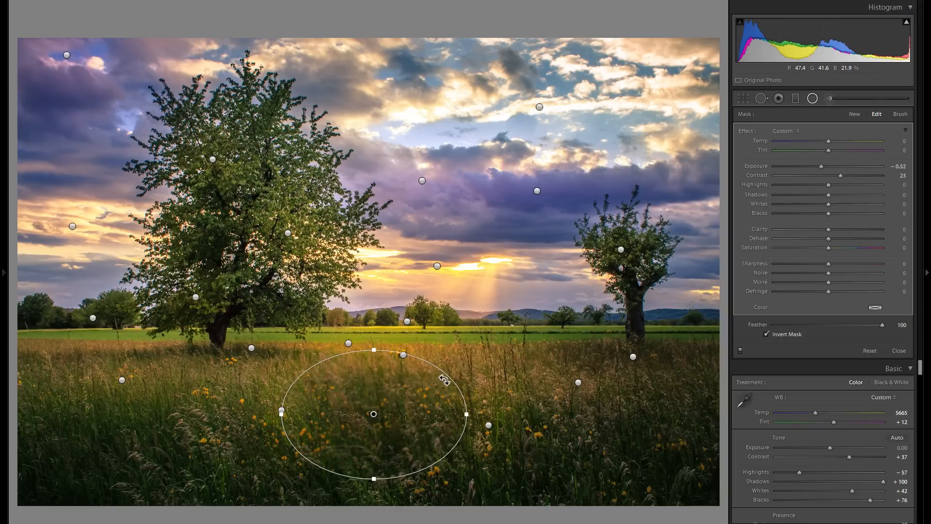
pyautogui.moveTo(402, 355); pyautogui.dragTo(445, 412)
pyautogui.rightClick(432, 398)
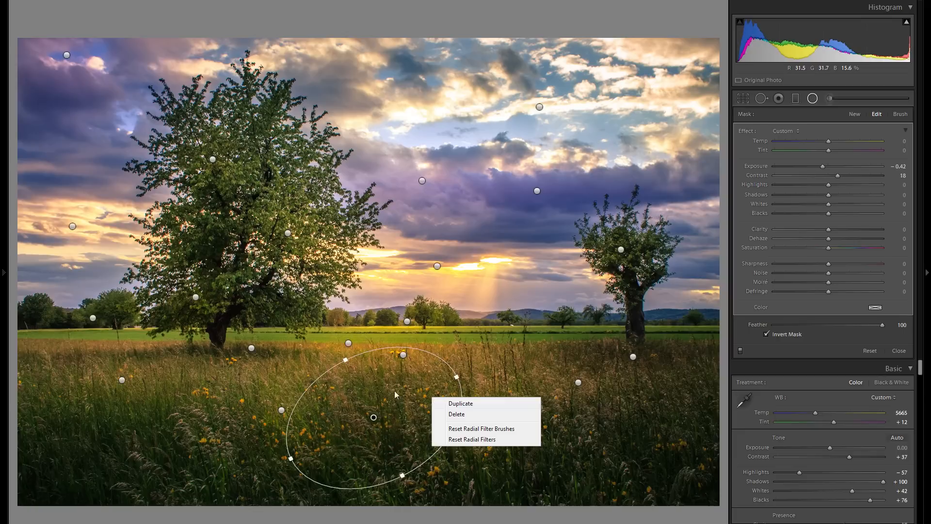
pyautogui.click(449, 404)
pyautogui.moveTo(395, 389); pyautogui.dragTo(557, 303)
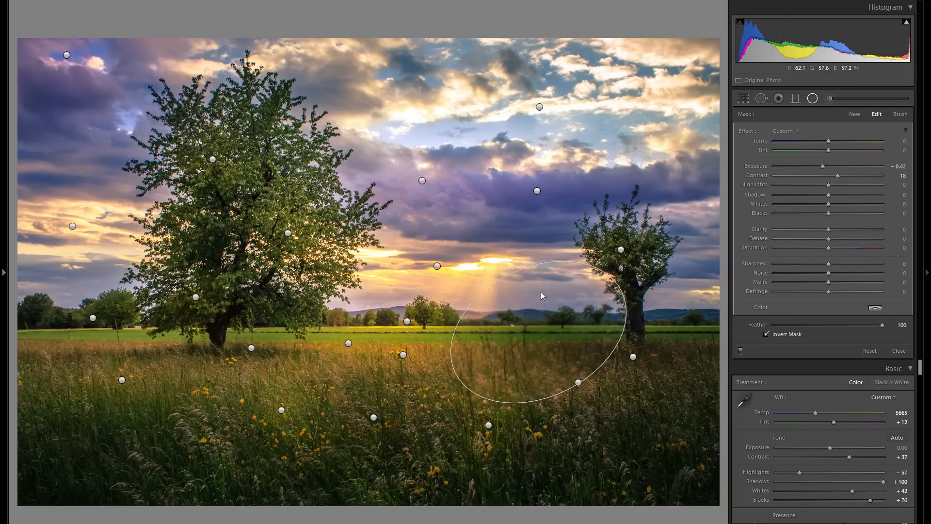
pyautogui.moveTo(506, 277); pyautogui.dragTo(538, 304)
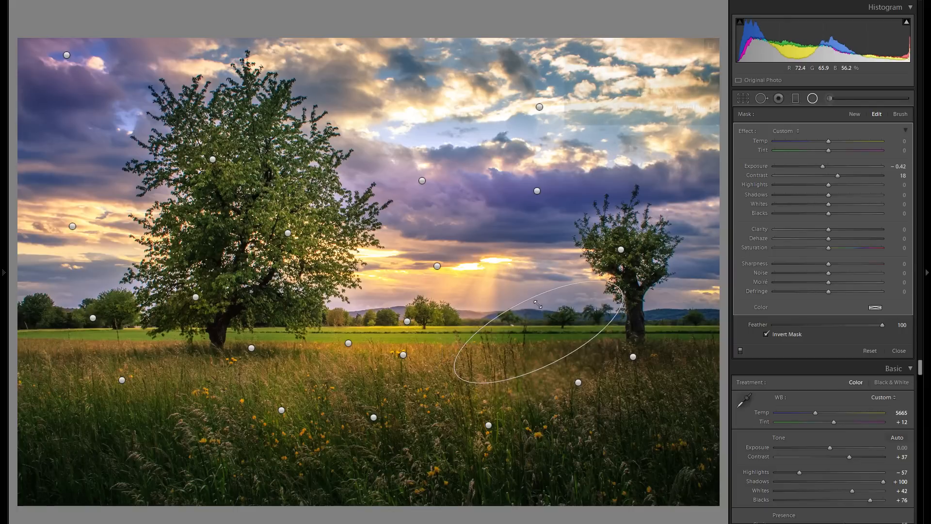
# Duplicate the flattened radial filter onto the distant trees just beside the large tree and narrow it.
pyautogui.rightClick(567, 319)
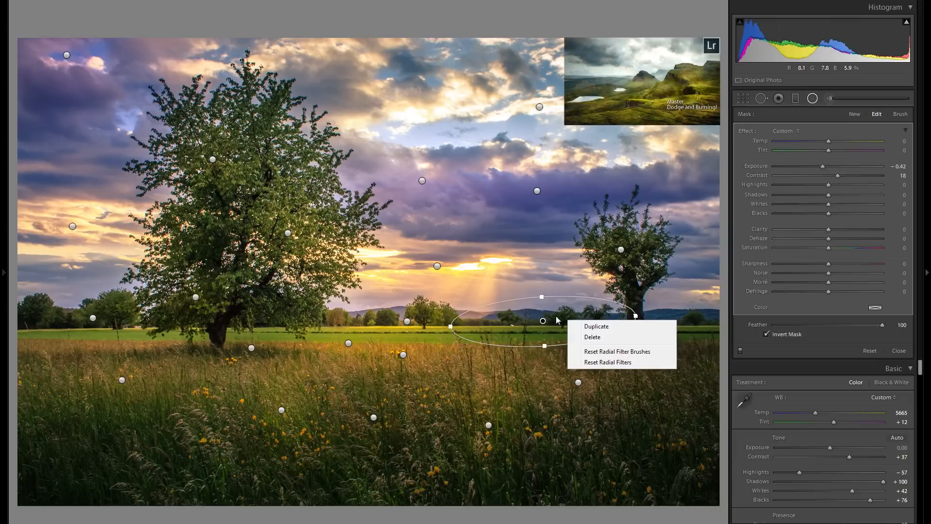
pyautogui.click(584, 326)
pyautogui.moveTo(443, 321); pyautogui.dragTo(381, 319)
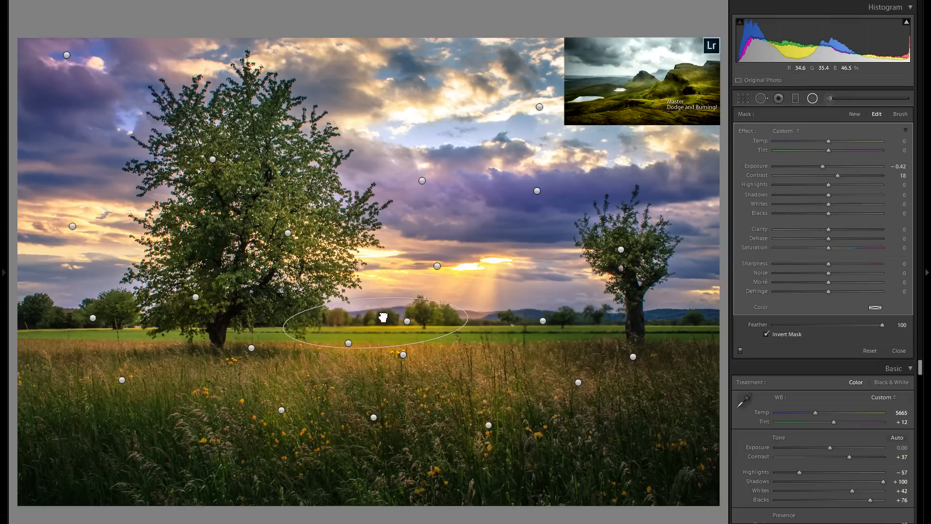
pyautogui.moveTo(466, 319); pyautogui.dragTo(362, 323)
# Duplicate the narrowed radial filter onto the large tree's lower-left and upper-middle crown and onto the trees at the photo's far-left edge.
pyautogui.rightClick(362, 323)
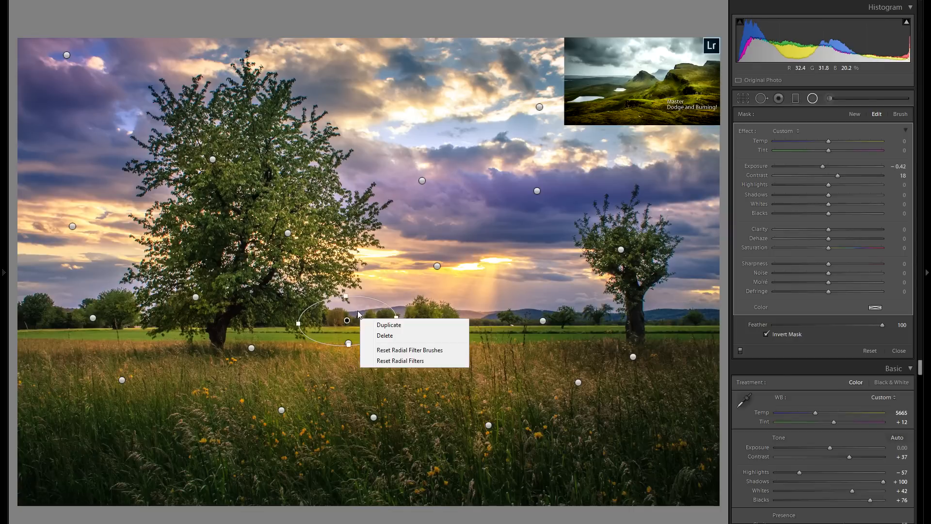
pyautogui.click(387, 326)
pyautogui.moveTo(358, 315); pyautogui.dragTo(223, 267)
pyautogui.rightClick(222, 264)
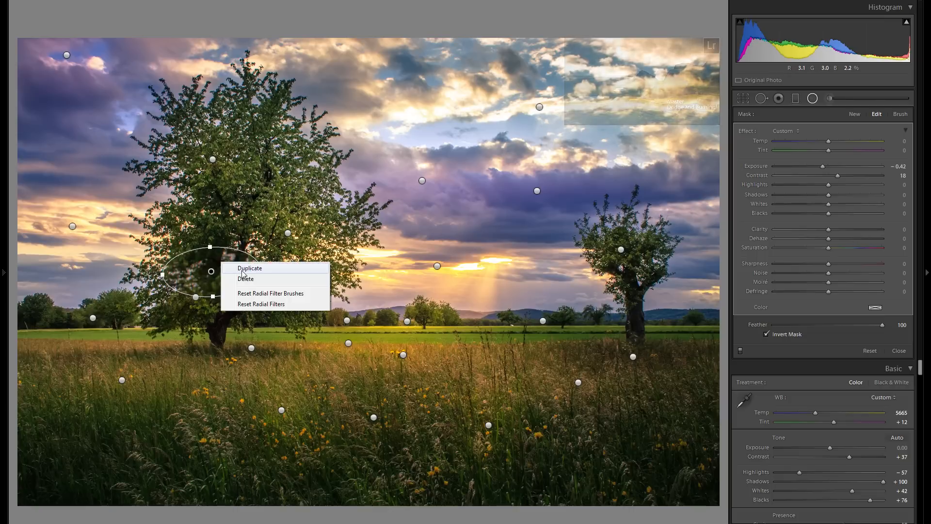
pyautogui.moveTo(208, 221); pyautogui.dragTo(232, 193)
pyautogui.hotkey('ctrl', 'z')
pyautogui.rightClick(286, 203)
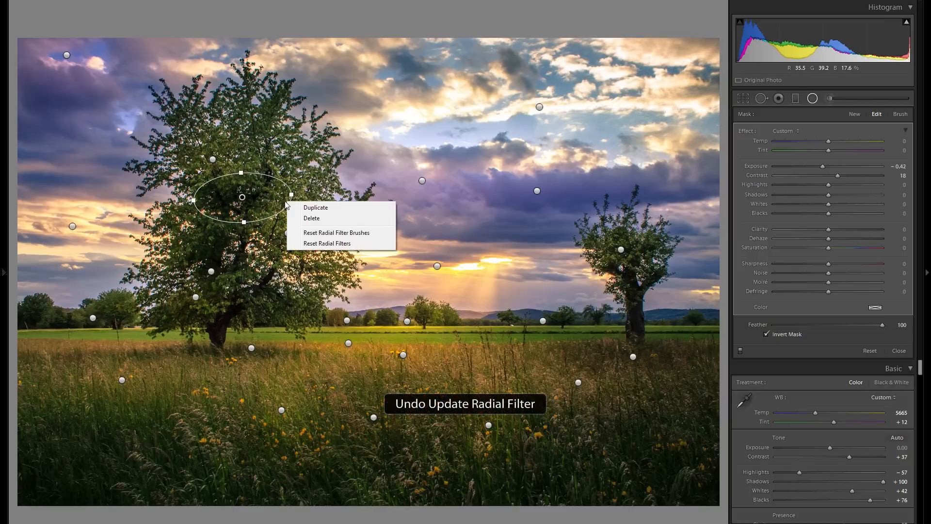
pyautogui.moveTo(245, 202); pyautogui.dragTo(47, 321)
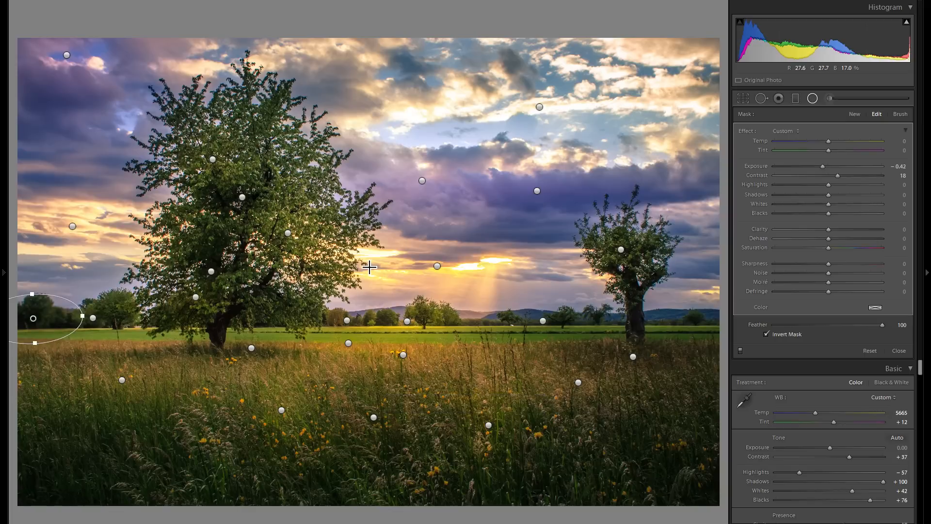
# Darken the foreground meadow using the adjustment brush with exposure -0.34 and brush size 41.8.
pyautogui.click(813, 98)
pyautogui.click(828, 98)
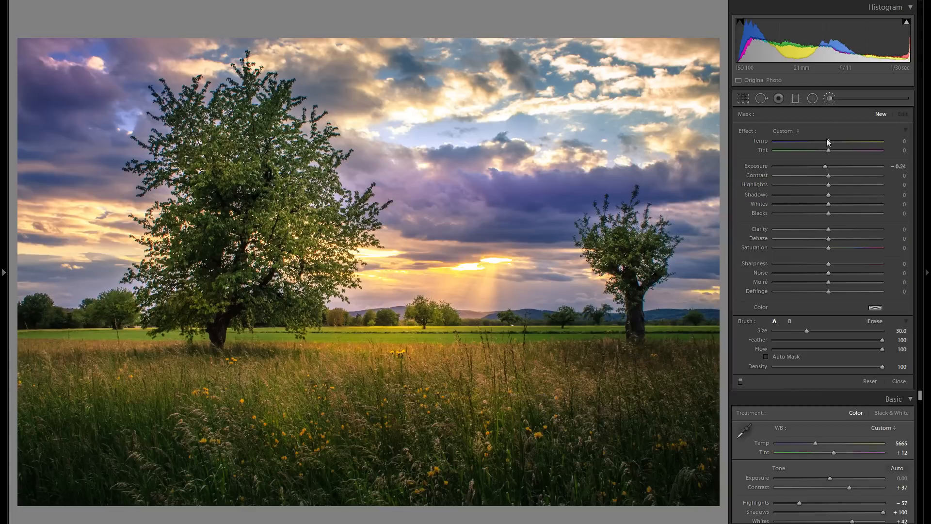
pyautogui.moveTo(823, 167); pyautogui.dragTo(823, 167)
pyautogui.moveTo(810, 332); pyautogui.dragTo(820, 331)
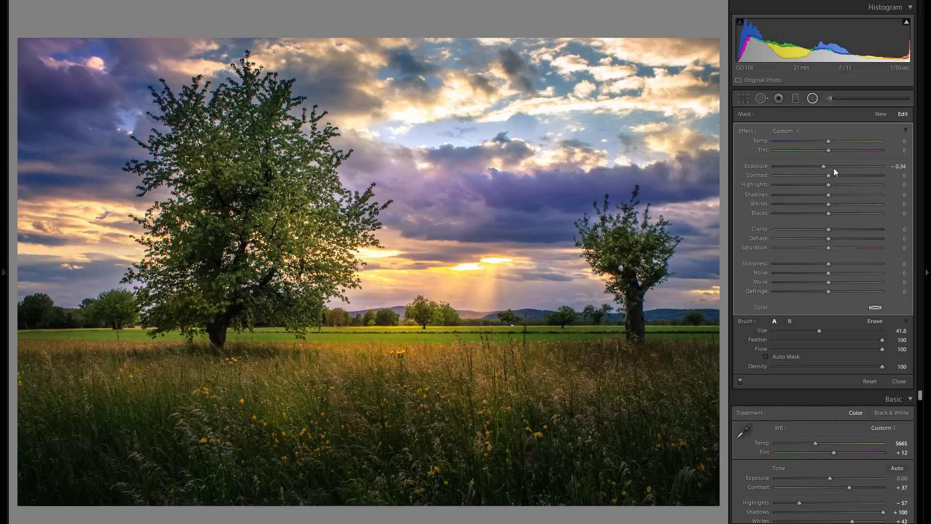
# Add a warm, flat radial filter just left of the small tree's base with exposure 0.31 and temperature 14.
pyautogui.hotkey('shift', 'm')
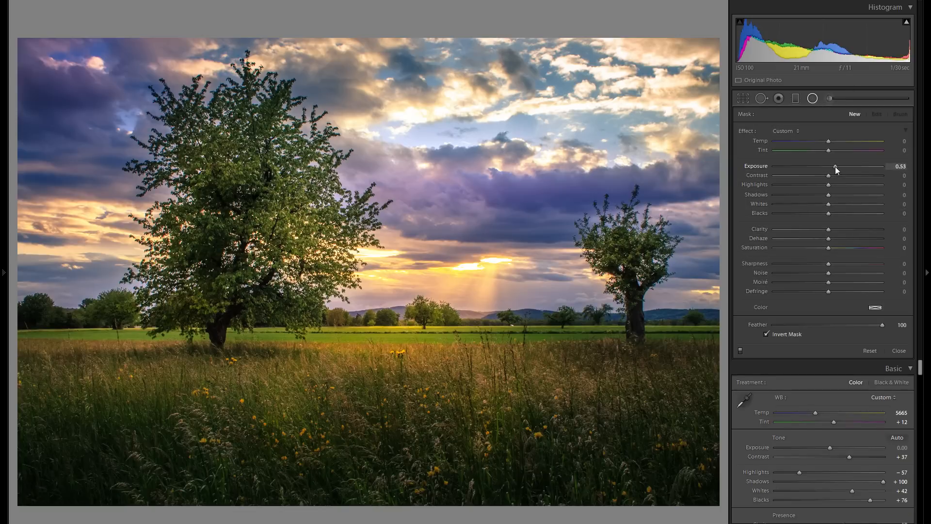
pyautogui.moveTo(835, 142); pyautogui.dragTo(838, 141)
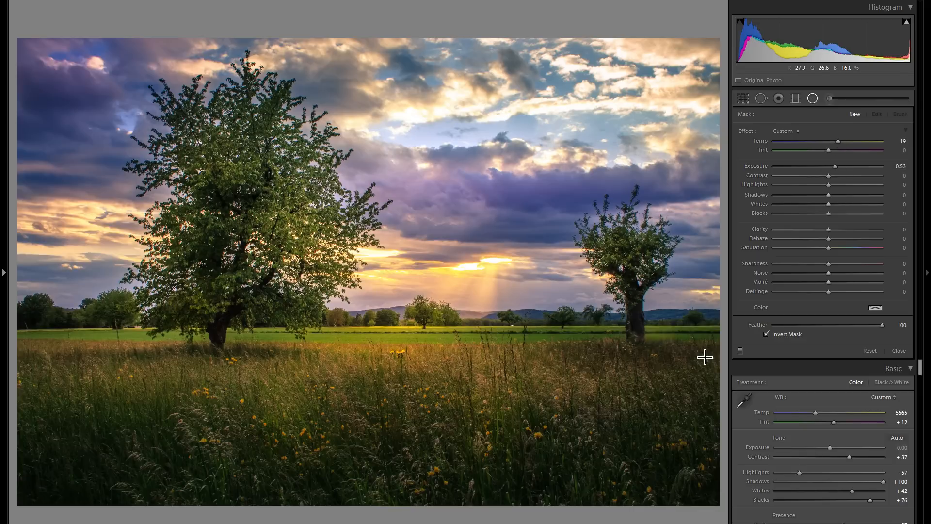
pyautogui.moveTo(654, 332); pyautogui.dragTo(705, 356)
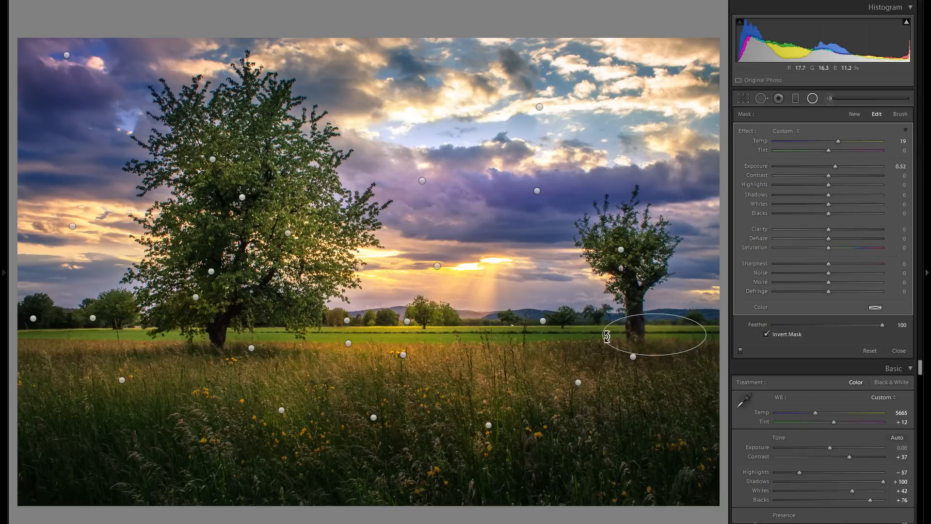
pyautogui.moveTo(608, 338); pyautogui.dragTo(549, 337)
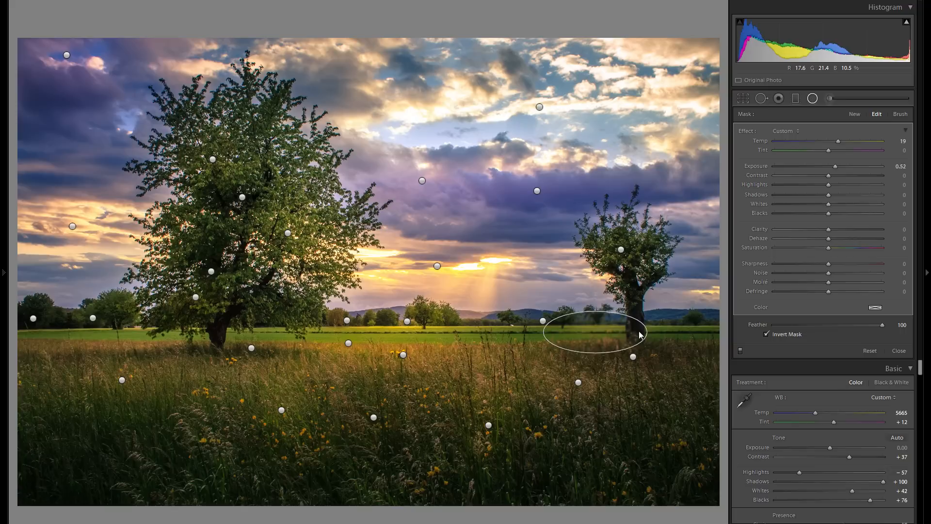
pyautogui.moveTo(640, 335); pyautogui.dragTo(635, 334)
pyautogui.moveTo(834, 166); pyautogui.dragTo(835, 142)
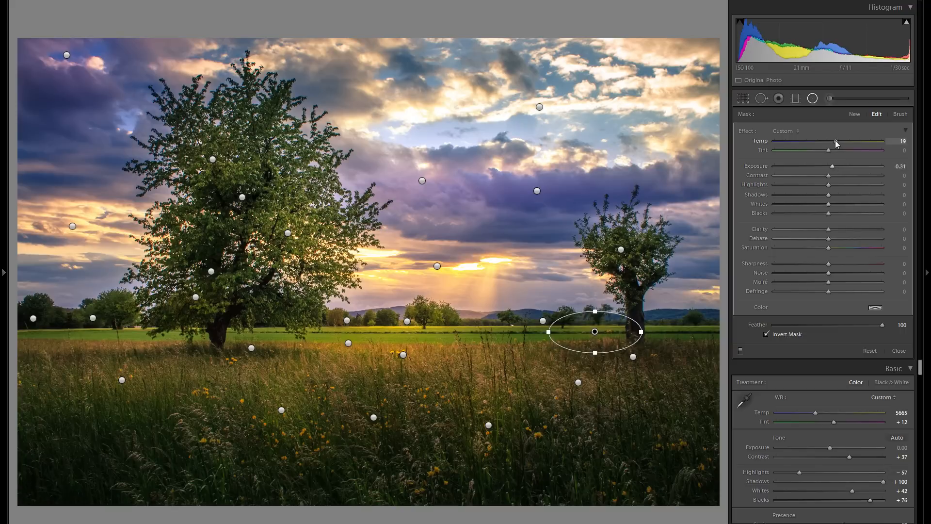
# Duplicate the warm radial filter to the right side of the small tree's base and finish radial filter editing.
pyautogui.rightClick(609, 330)
pyautogui.click(619, 334)
pyautogui.moveTo(579, 336); pyautogui.dragTo(688, 328)
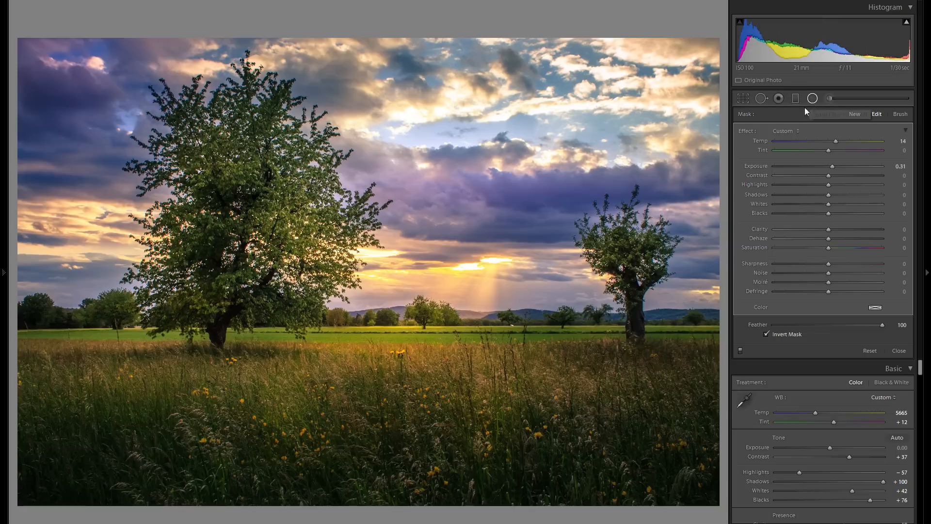
pyautogui.hotkey('shift', 'm')
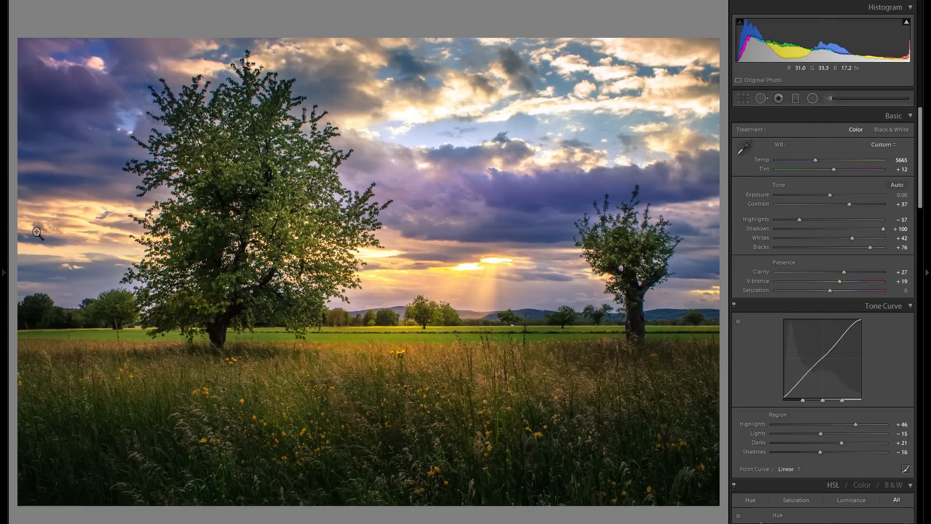
# Compare the imported original with the current edit through the photo's edit history.
pyautogui.click(5, 251)
pyautogui.scroll(-10, 96, 421)
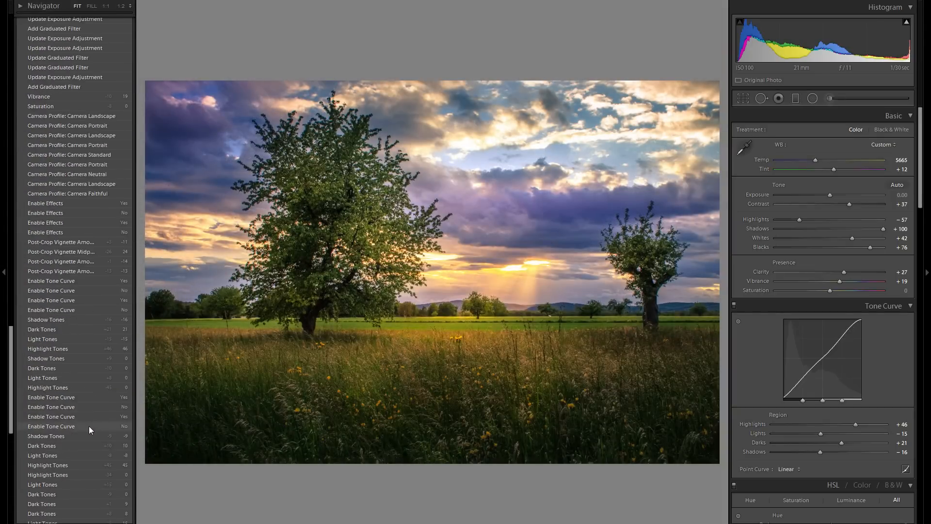
pyautogui.scroll(-5, 83, 433)
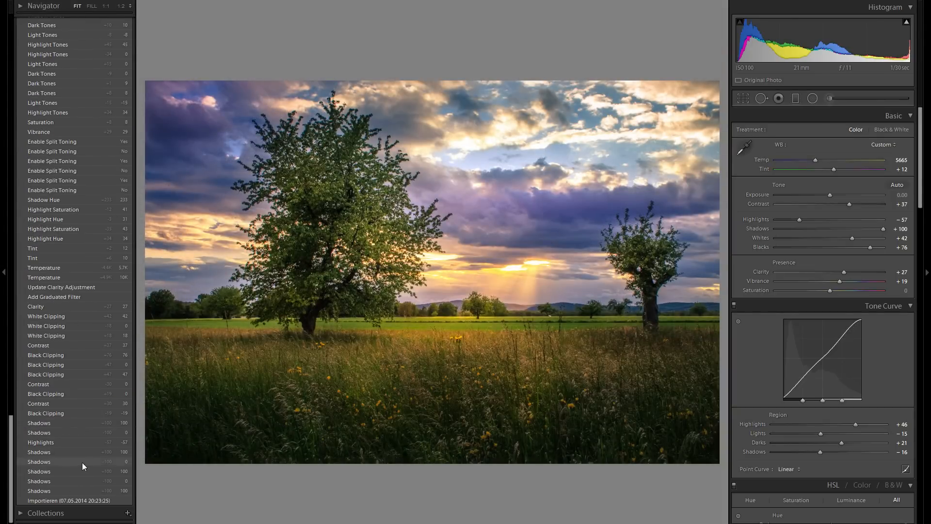
pyautogui.click(80, 498)
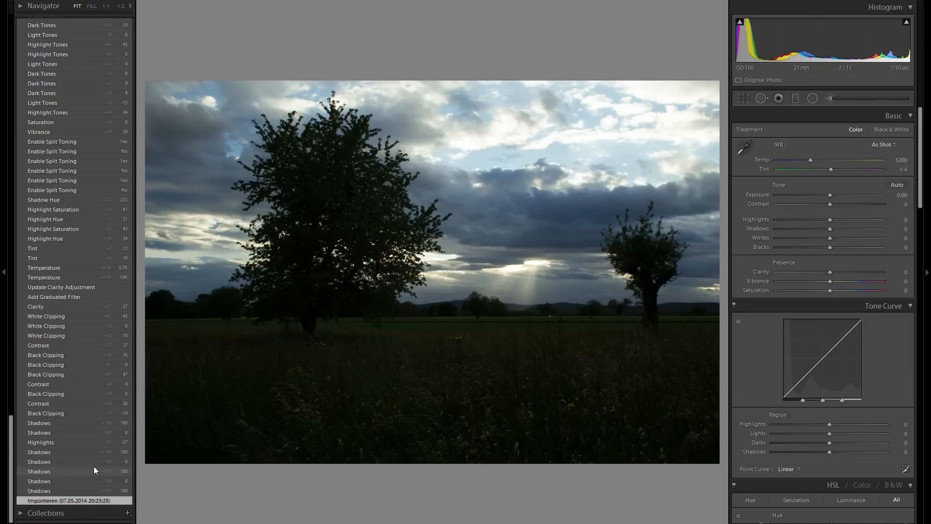
pyautogui.scroll(15, 92, 437)
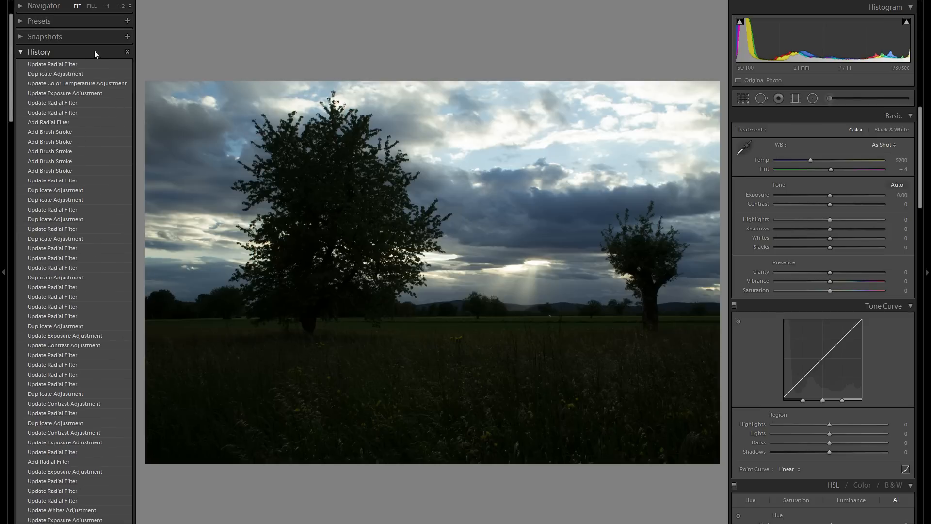
pyautogui.click(90, 62)
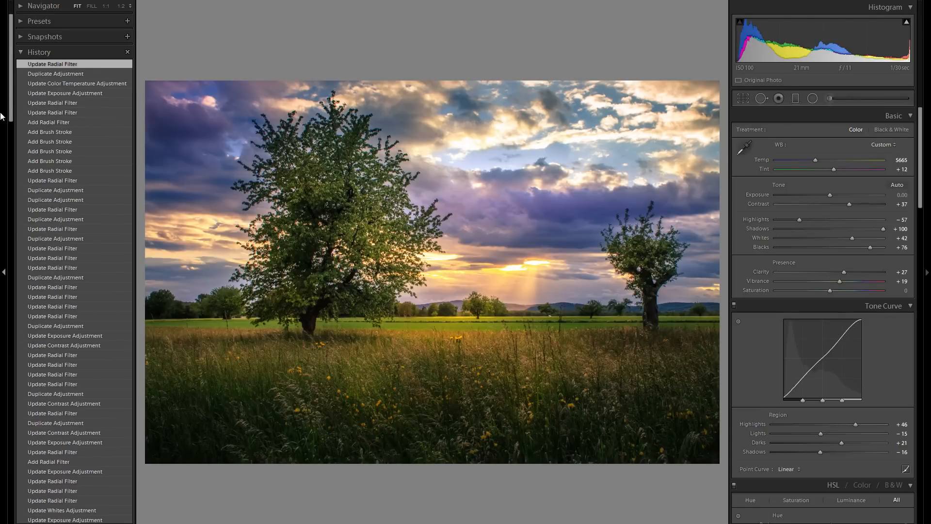
pyautogui.click(4, 122)
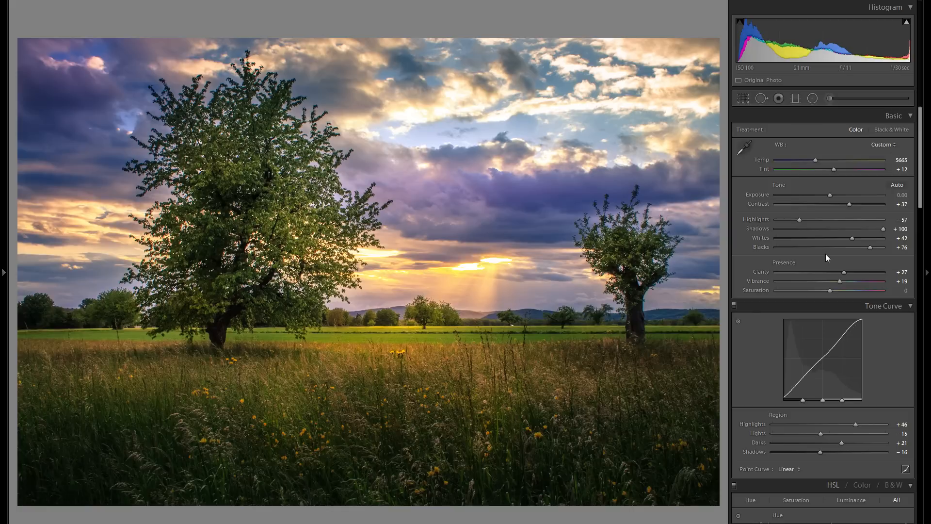
# View the import state in the history once more, and return to the latest radial filter update.
pyautogui.click(4, 308)
pyautogui.scroll(-20, 56, 374)
pyautogui.click(71, 500)
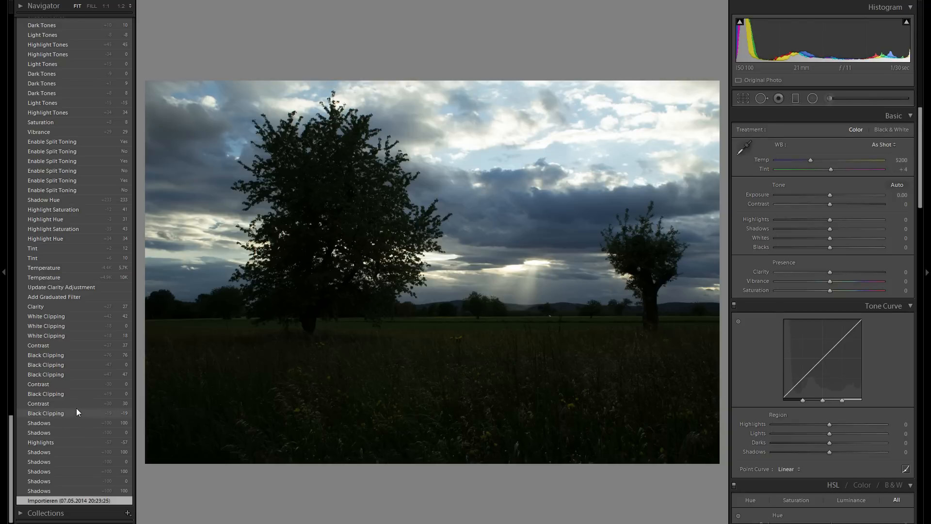
pyautogui.scroll(15, 76, 409)
pyautogui.scroll(10, 71, 405)
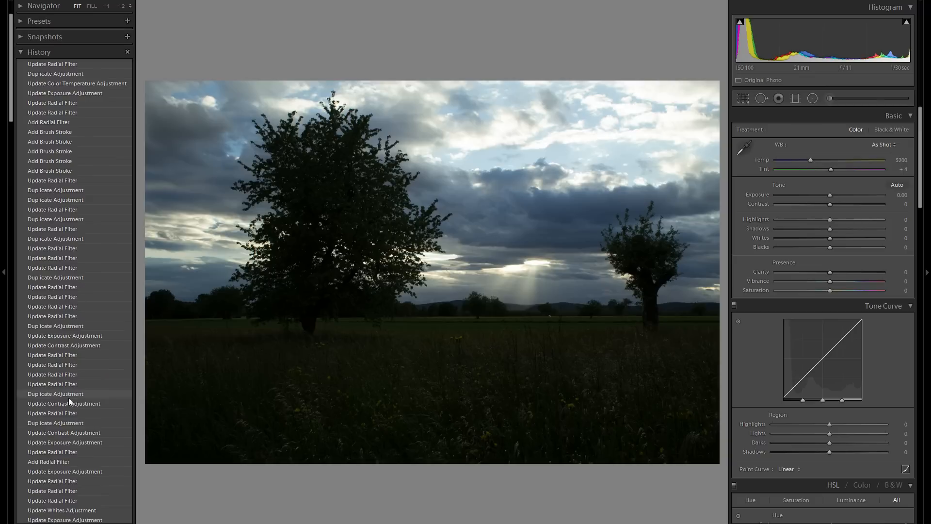
pyautogui.click(100, 63)
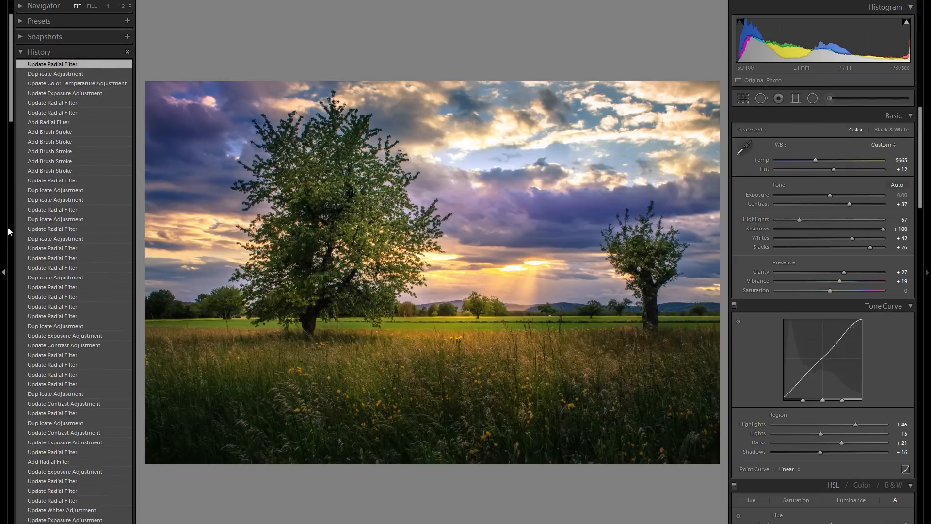
# Set the photo's vibrance to -3, try lower shadows, and bring shadows back to +100.
pyautogui.click(2, 228)
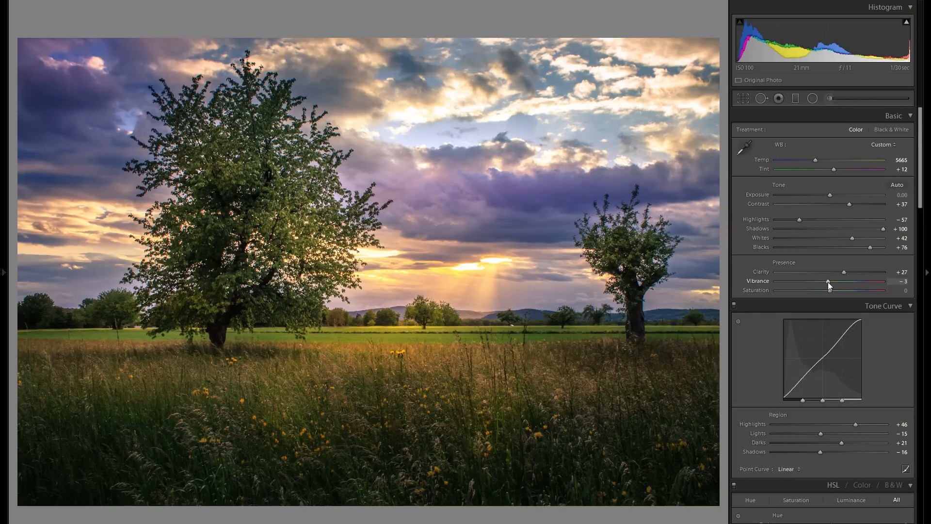
pyautogui.click(856, 228)
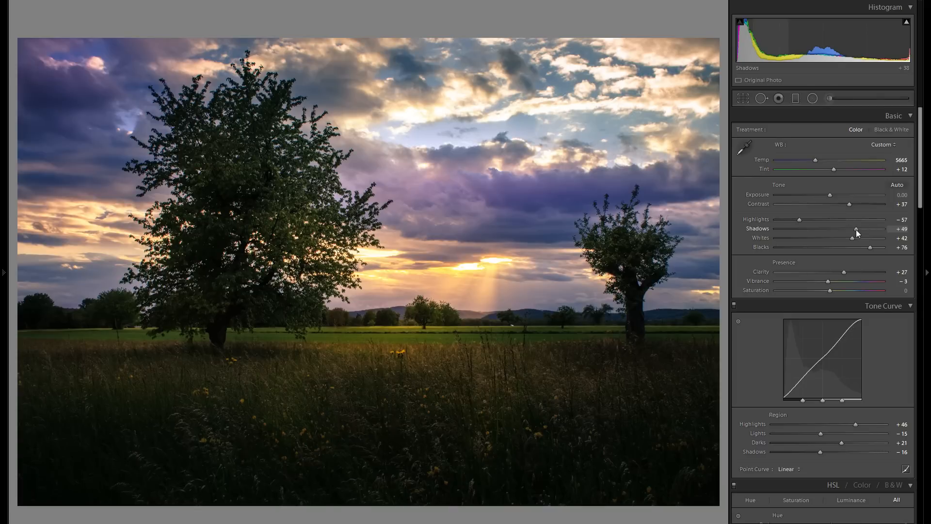
pyautogui.moveTo(856, 229); pyautogui.dragTo(873, 229)
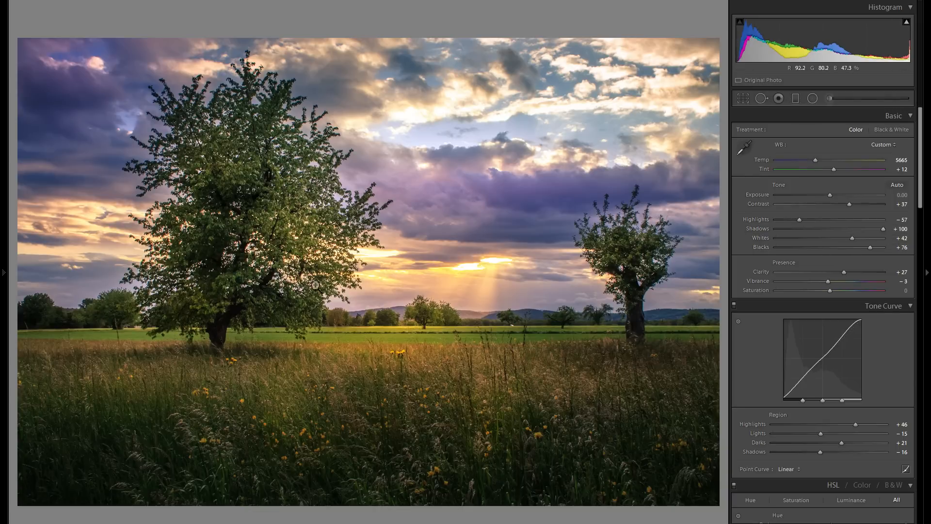
# Compare the unedited import with the final shadows adjustment using the edit history.
pyautogui.click(2, 300)
pyautogui.scroll(-15, 75, 390)
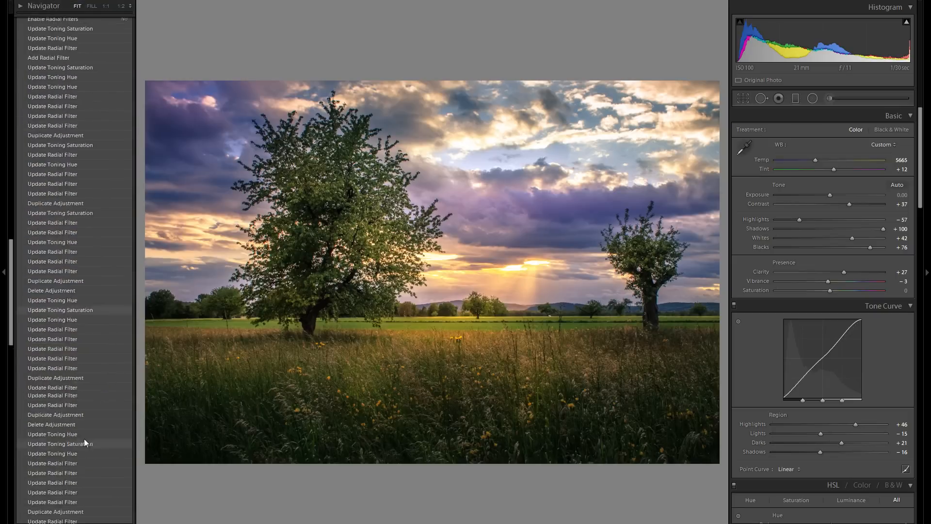
pyautogui.click(63, 500)
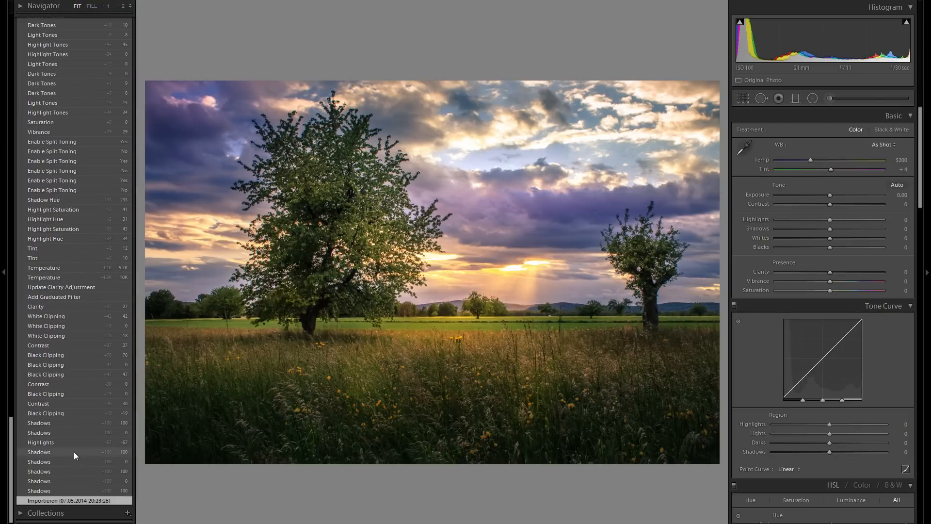
pyautogui.scroll(15, 80, 450)
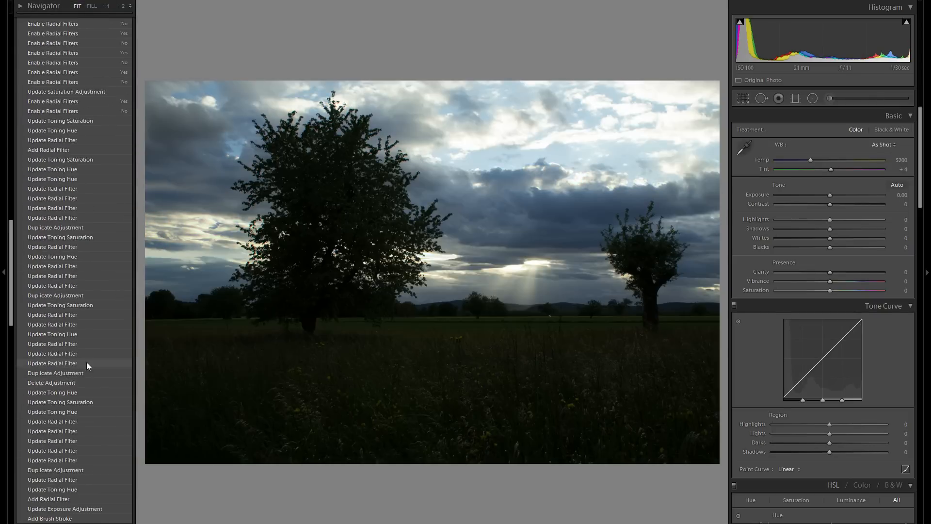
pyautogui.click(93, 65)
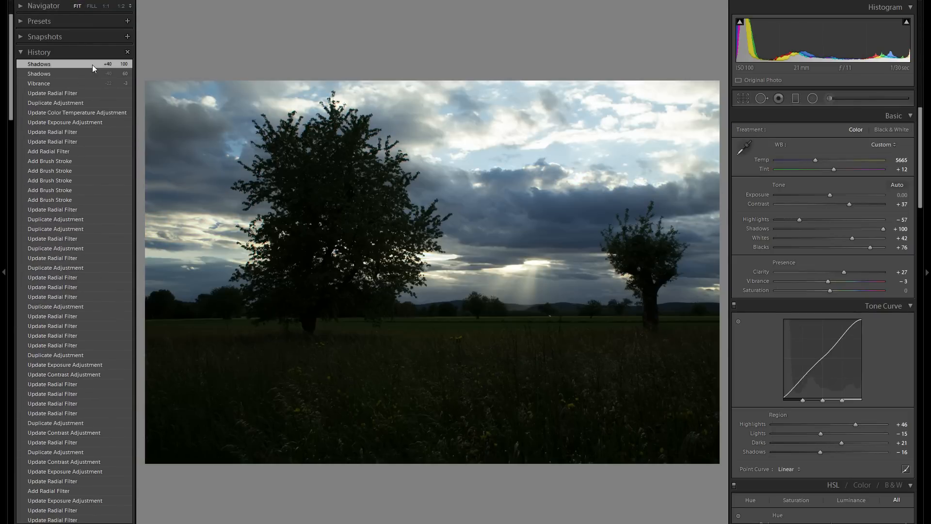